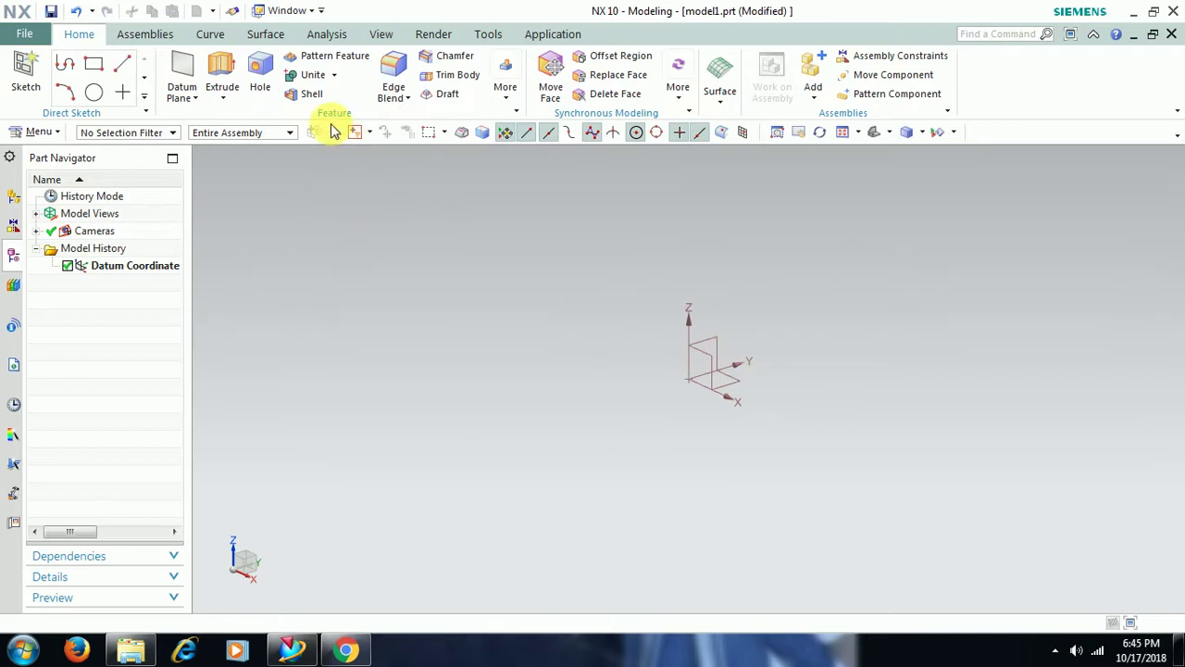
Step: On the datum plane, sketch one slanted line from upper left to lower right and finish the sketch
click(269, 37)
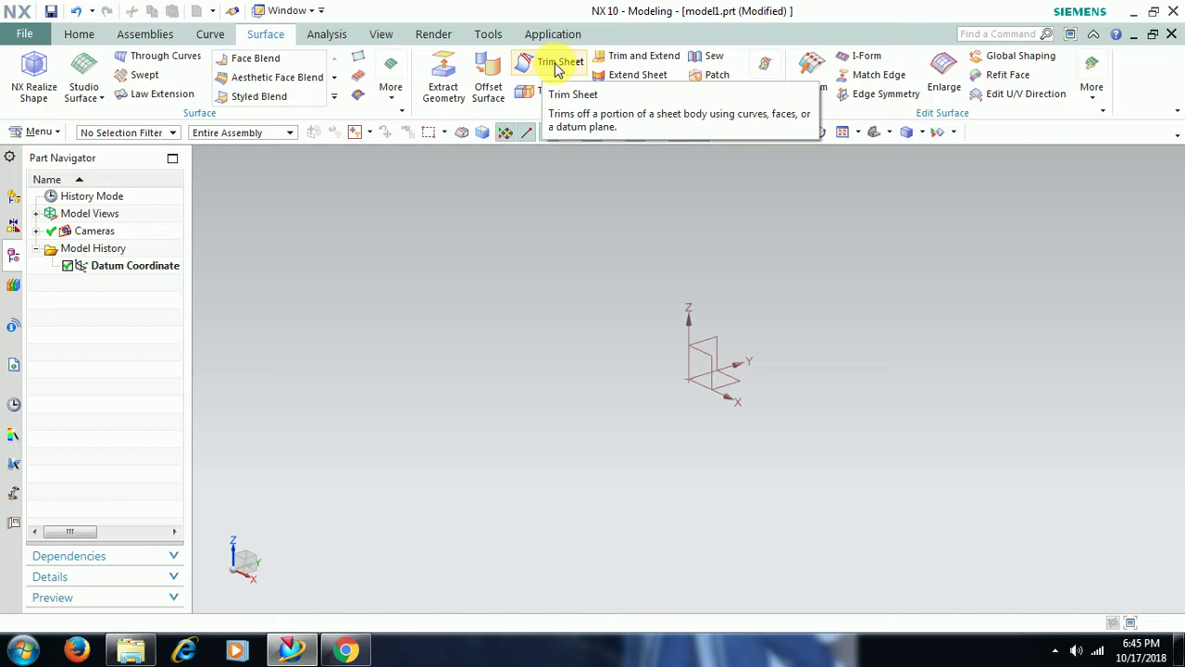
click(82, 37)
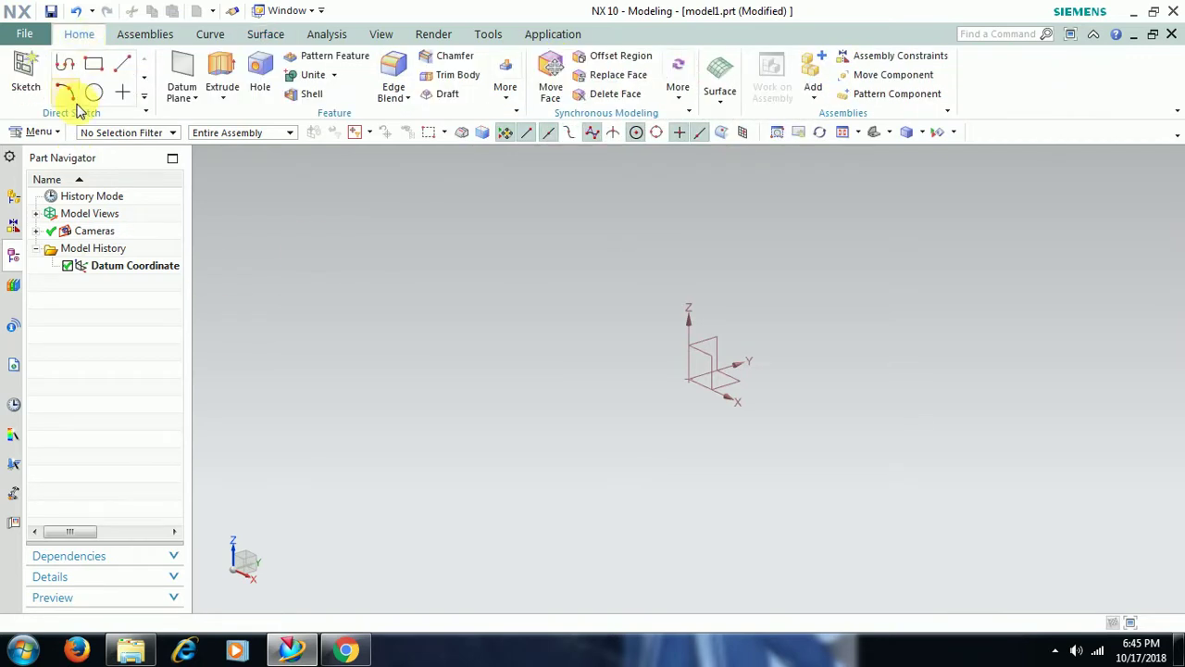
click(26, 81)
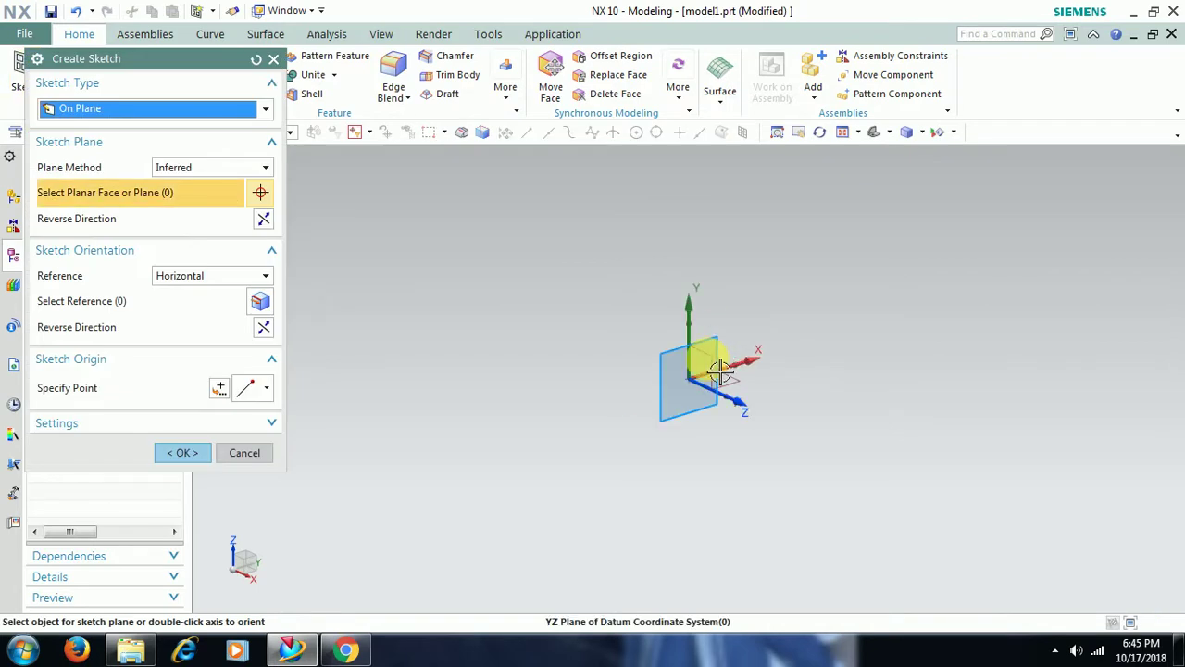
click(581, 386)
click(183, 453)
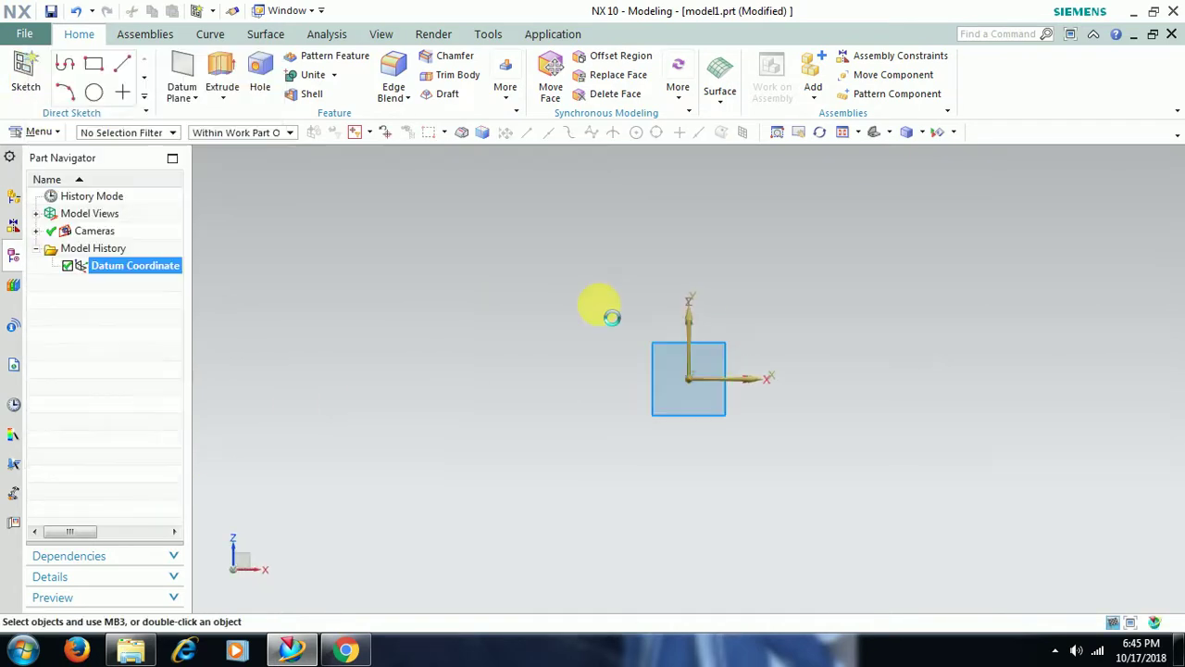
click(159, 63)
click(563, 241)
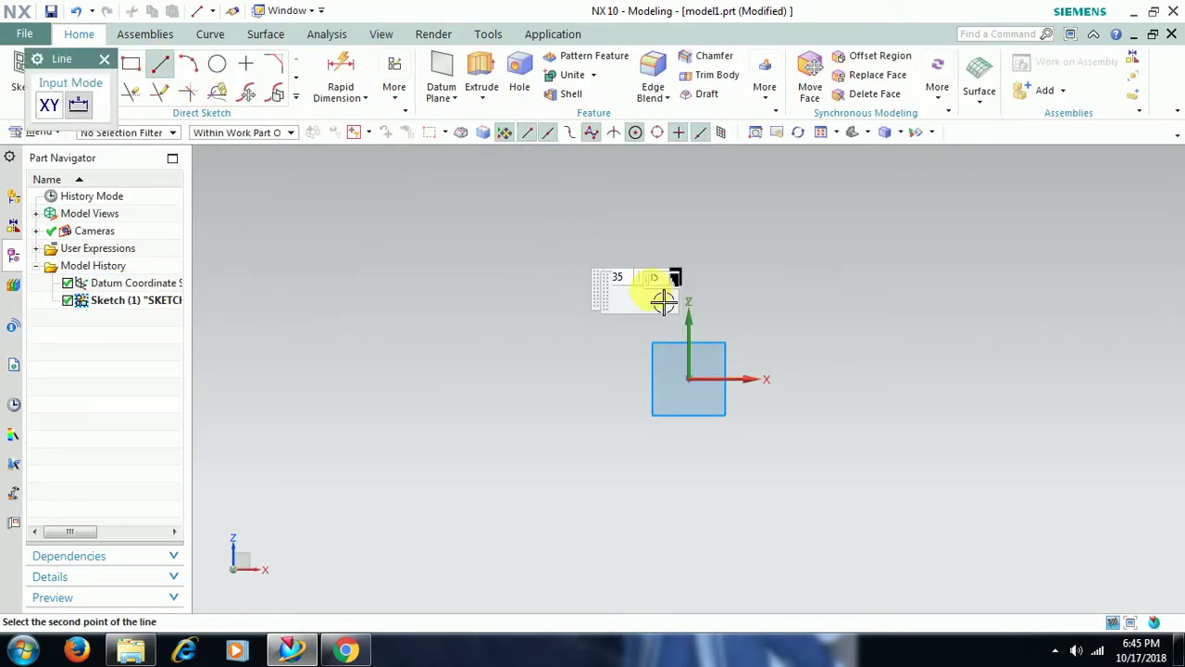
click(884, 340)
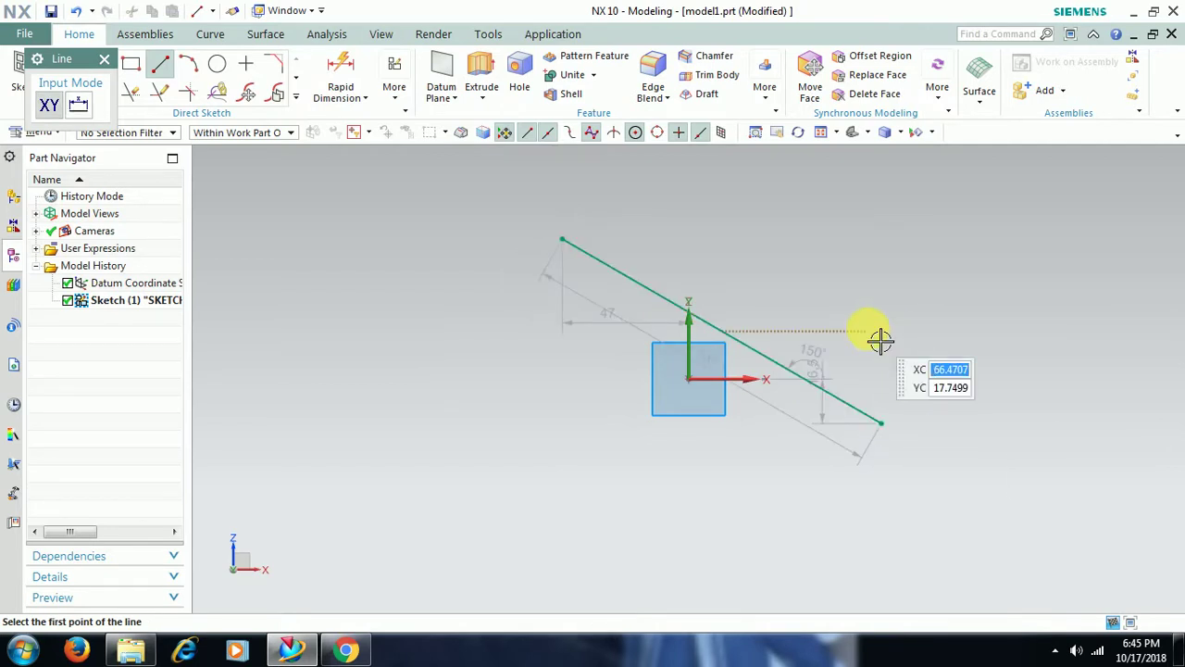
click(105, 62)
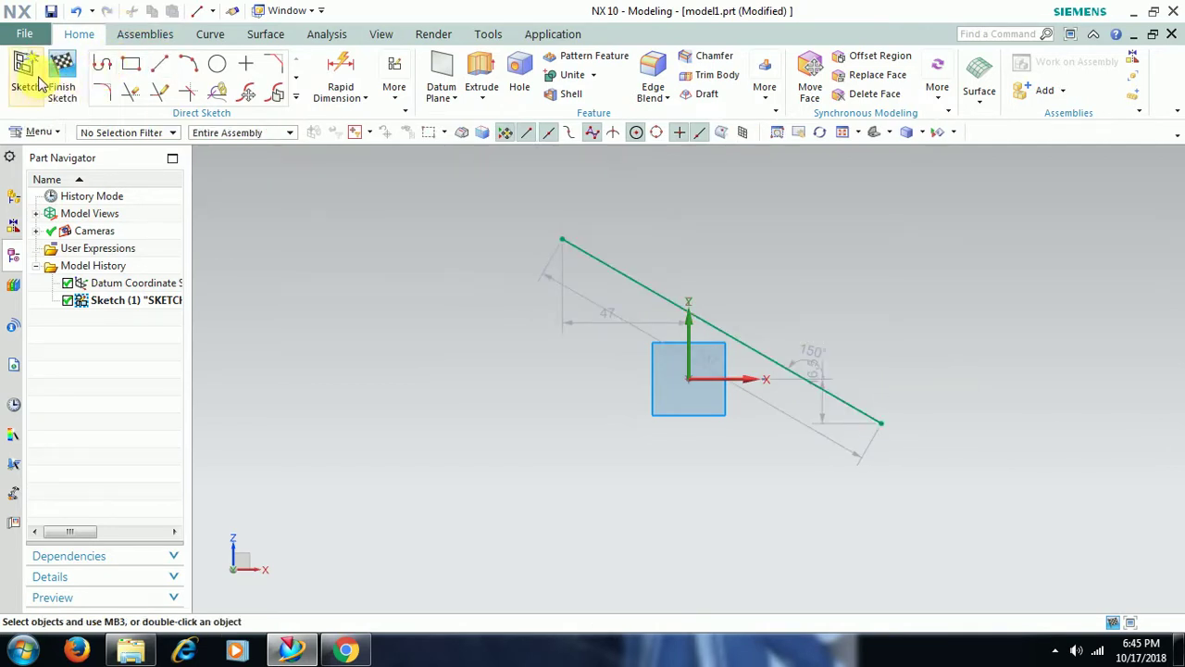
click(59, 63)
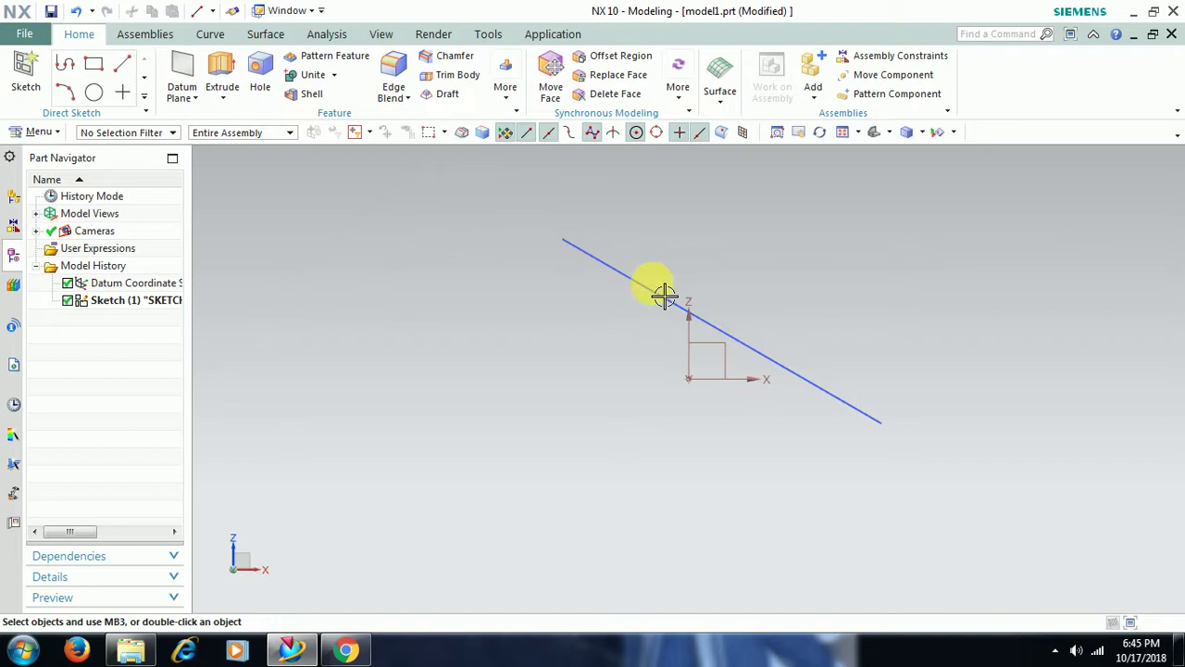
Step: Extrude the slanted sketch line 30 mm into a flat sheet and fit it in view
middle_drag(657, 290, 521, 274)
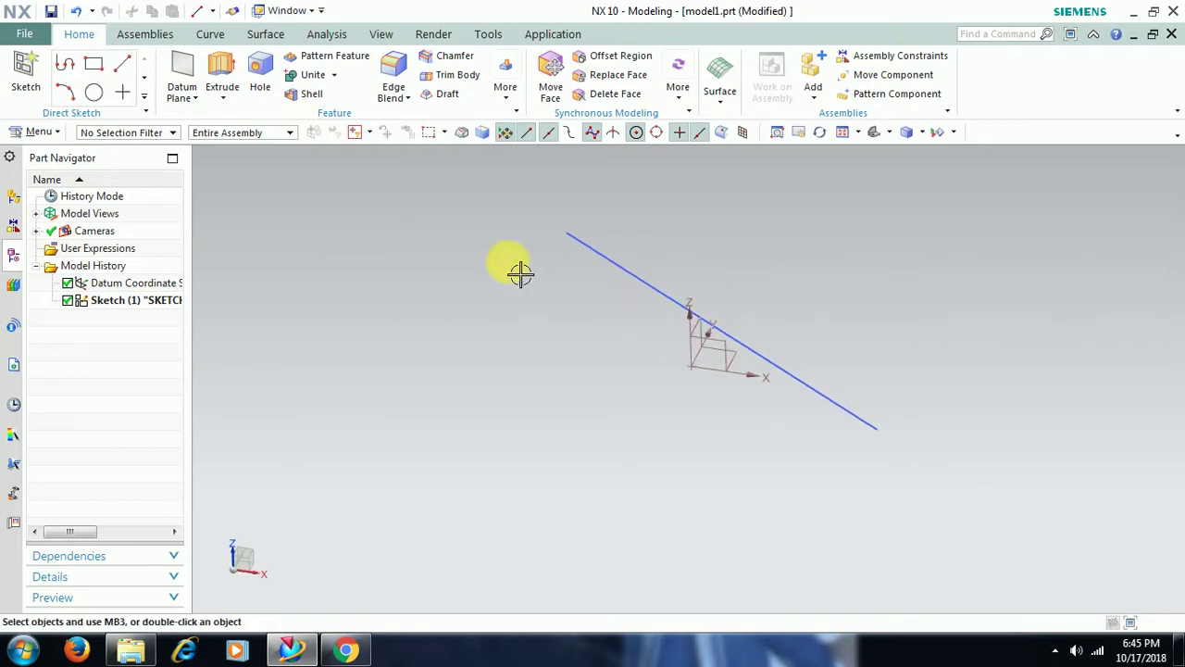
click(215, 72)
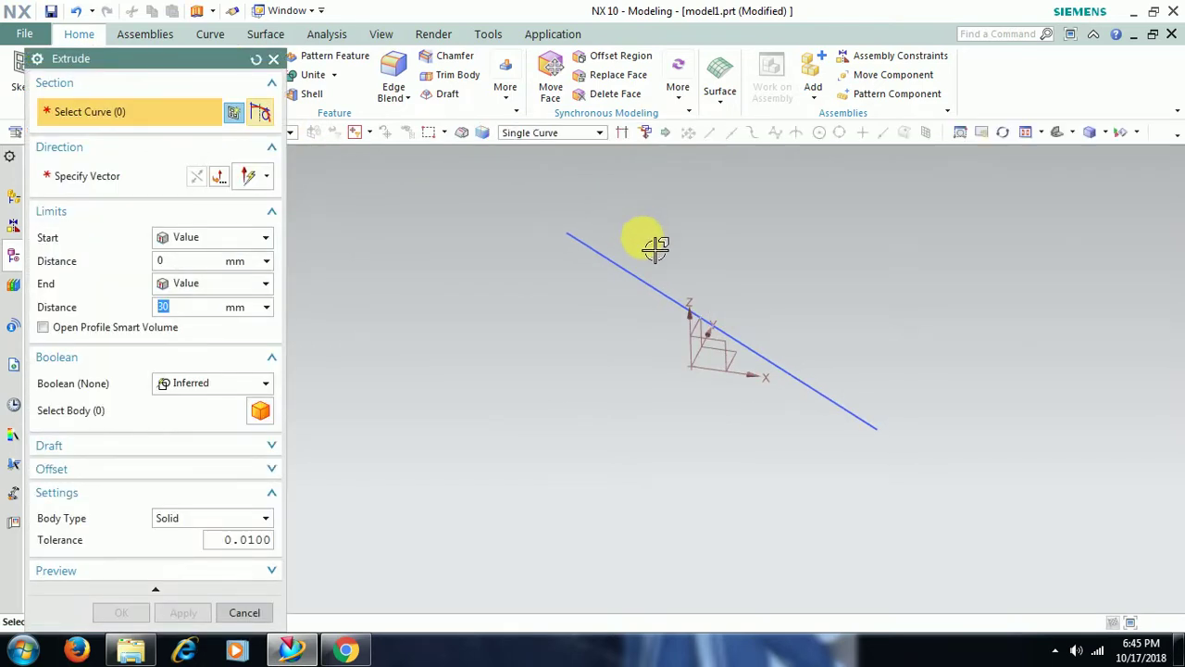
click(636, 273)
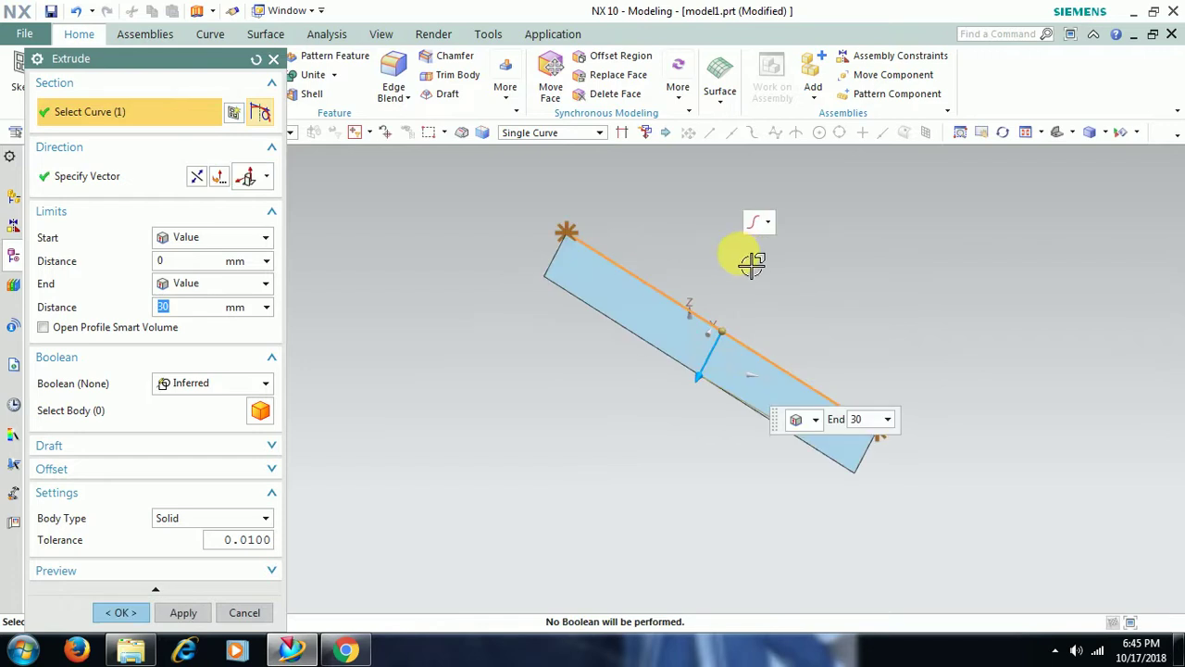
middle_drag(640, 471, 556, 454)
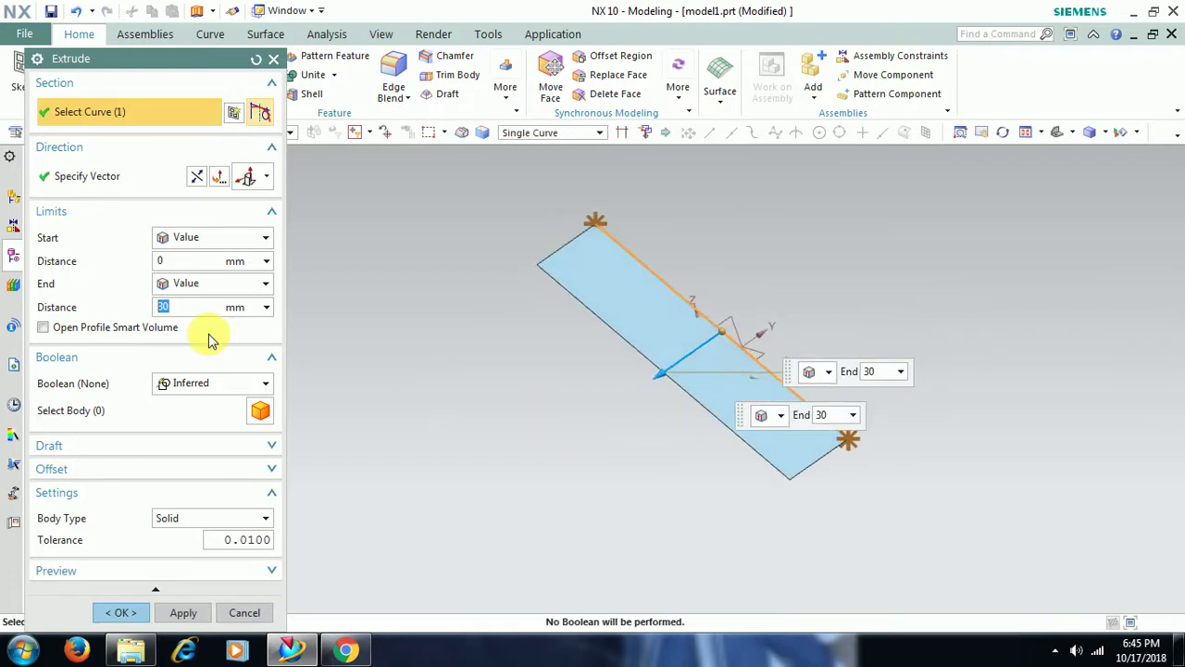
click(127, 612)
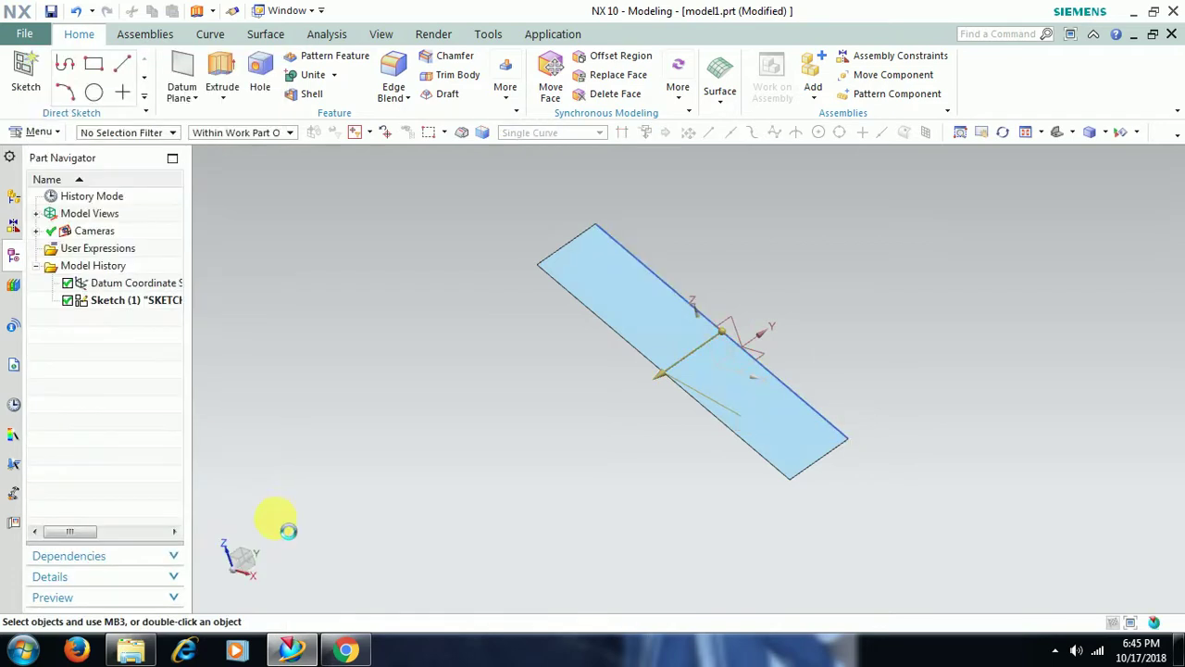
middle_drag(556, 448, 614, 386)
scroll(688, 328, up, 5)
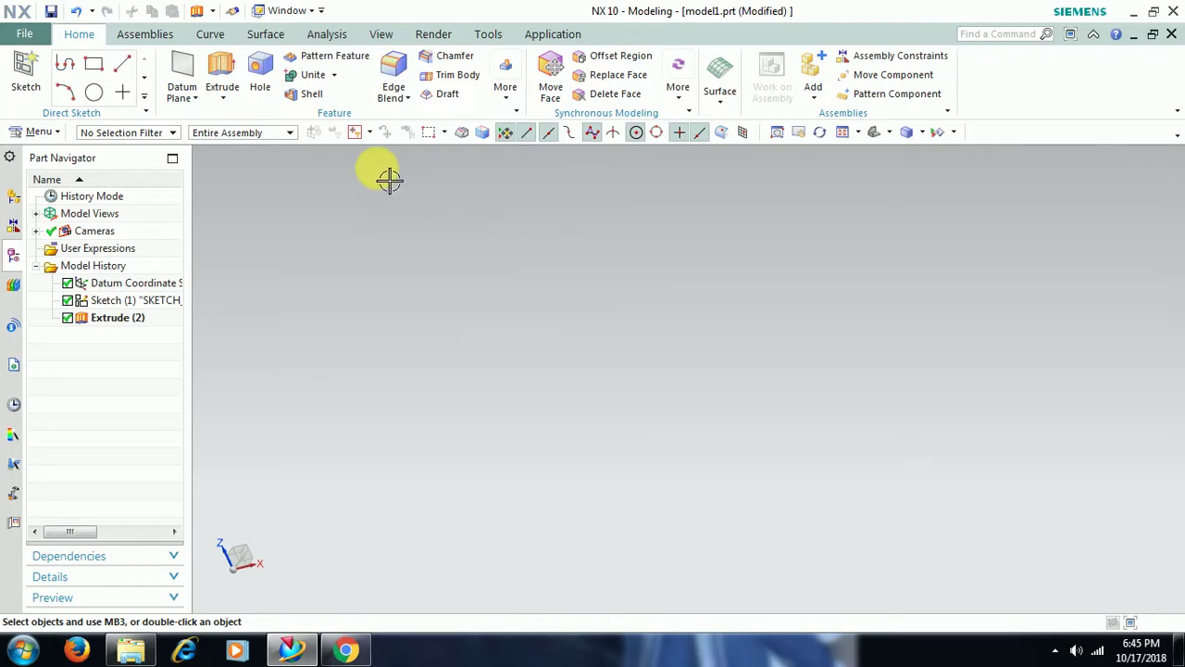
key(ctrl+f)
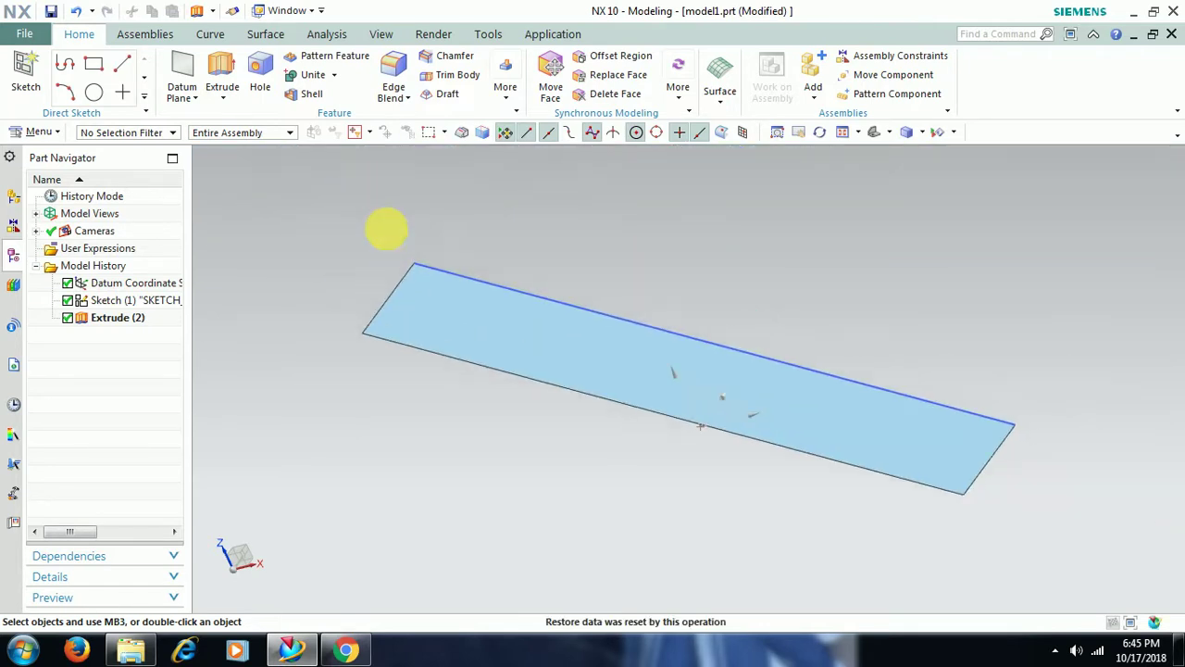
key(Escape)
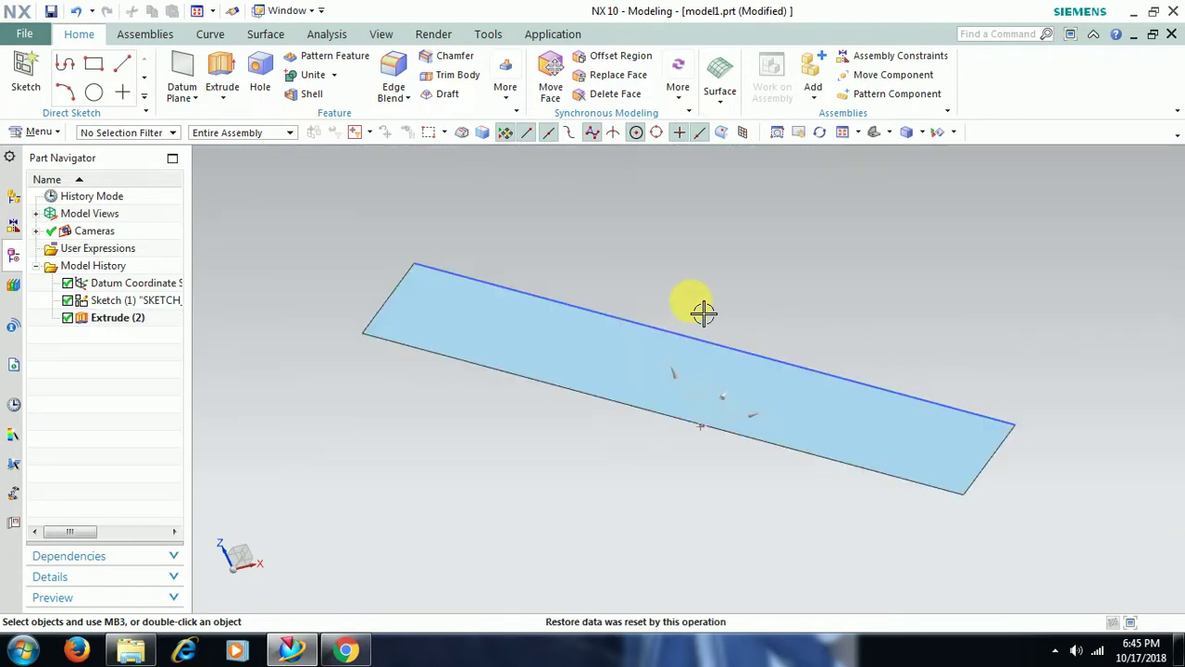
Step: Start a sketch on the flat sheet's face and draw a circle about 16.6 in diameter
click(28, 76)
click(611, 366)
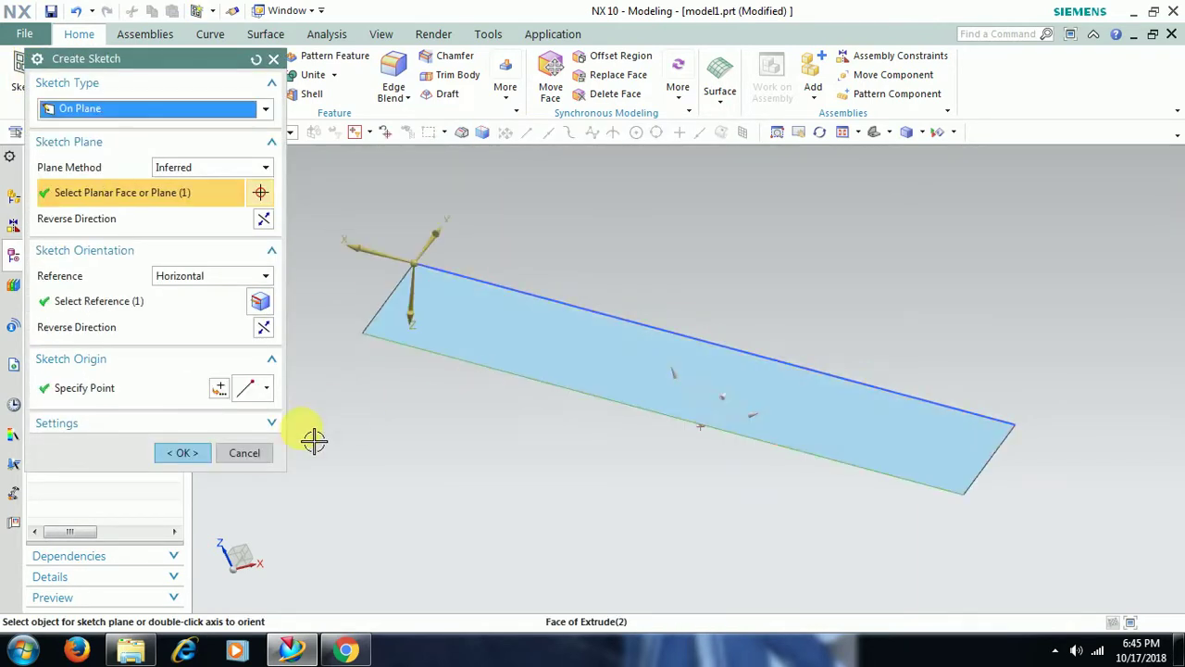
click(193, 455)
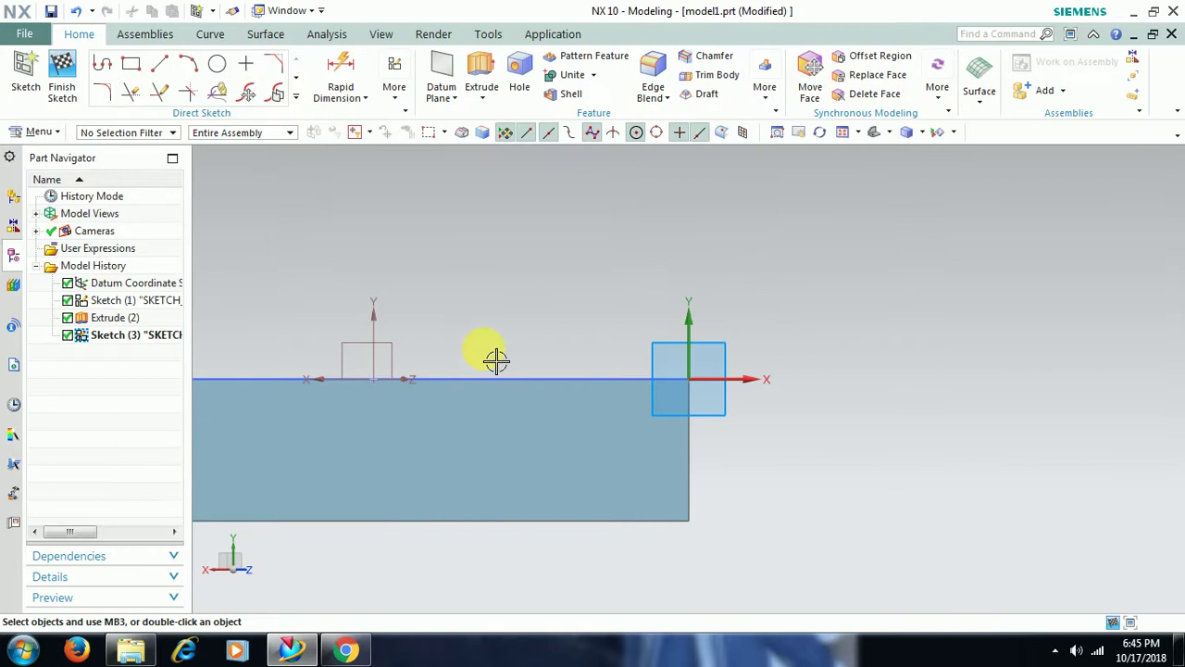
click(219, 65)
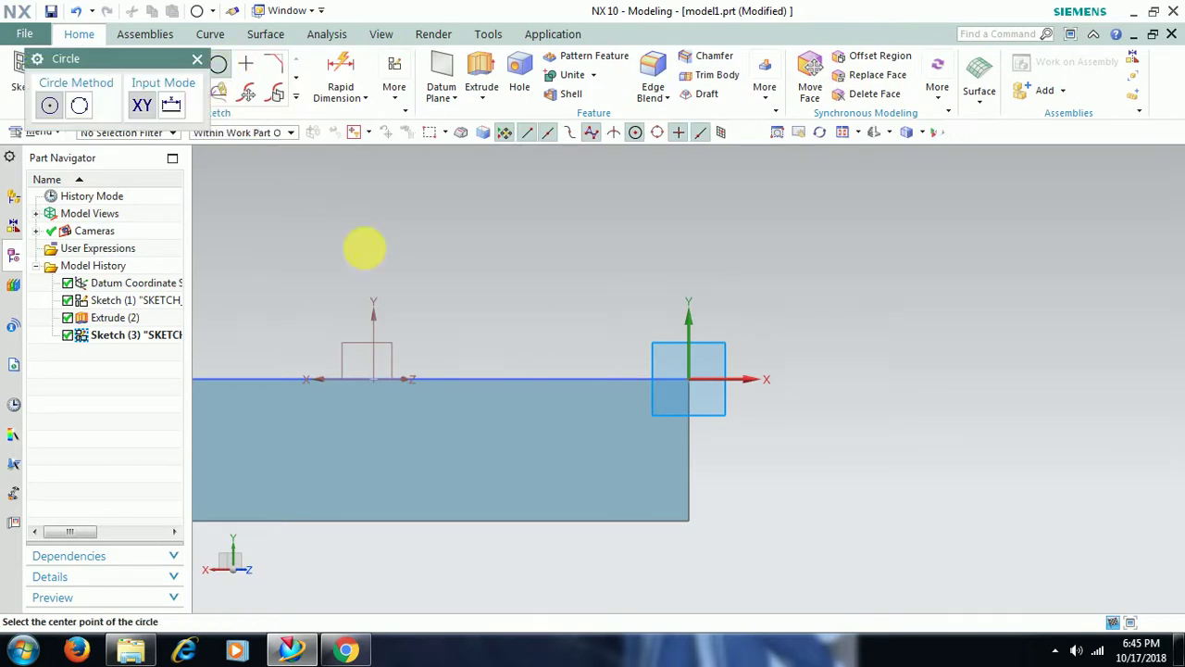
click(372, 466)
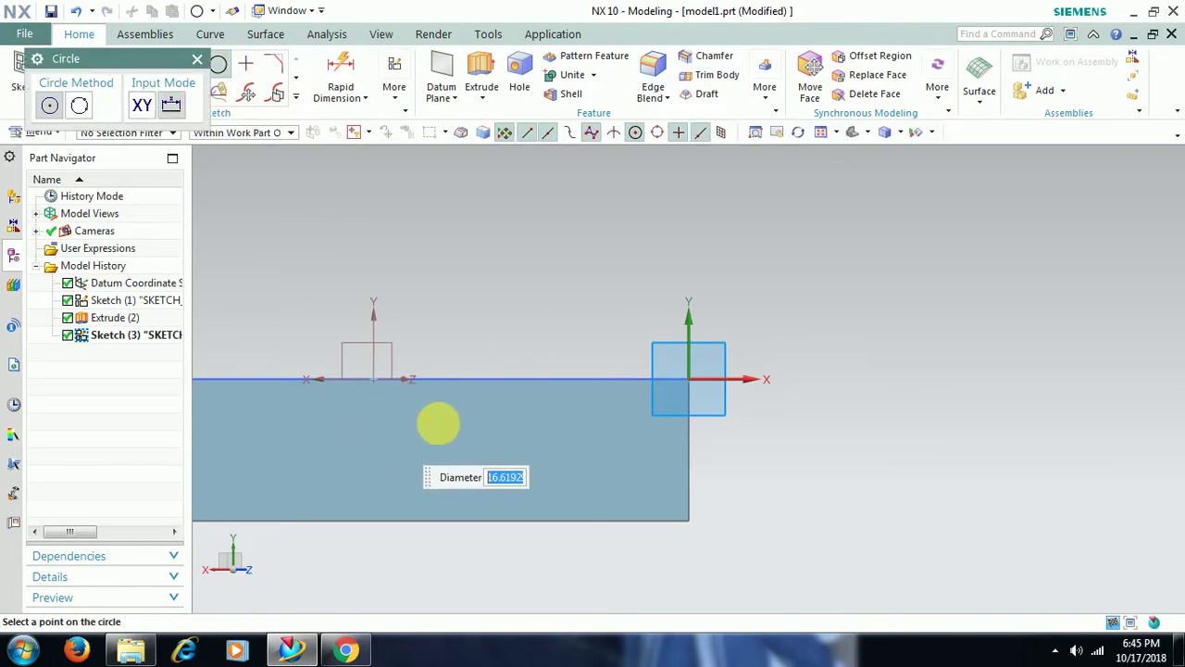
click(568, 342)
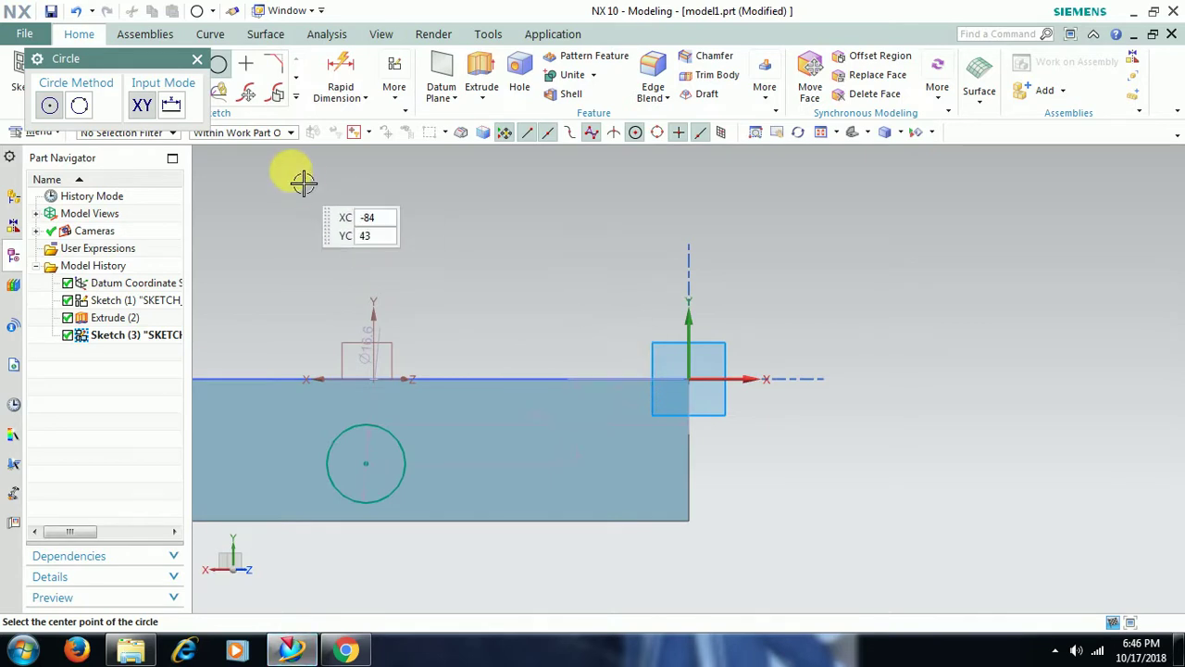
click(197, 59)
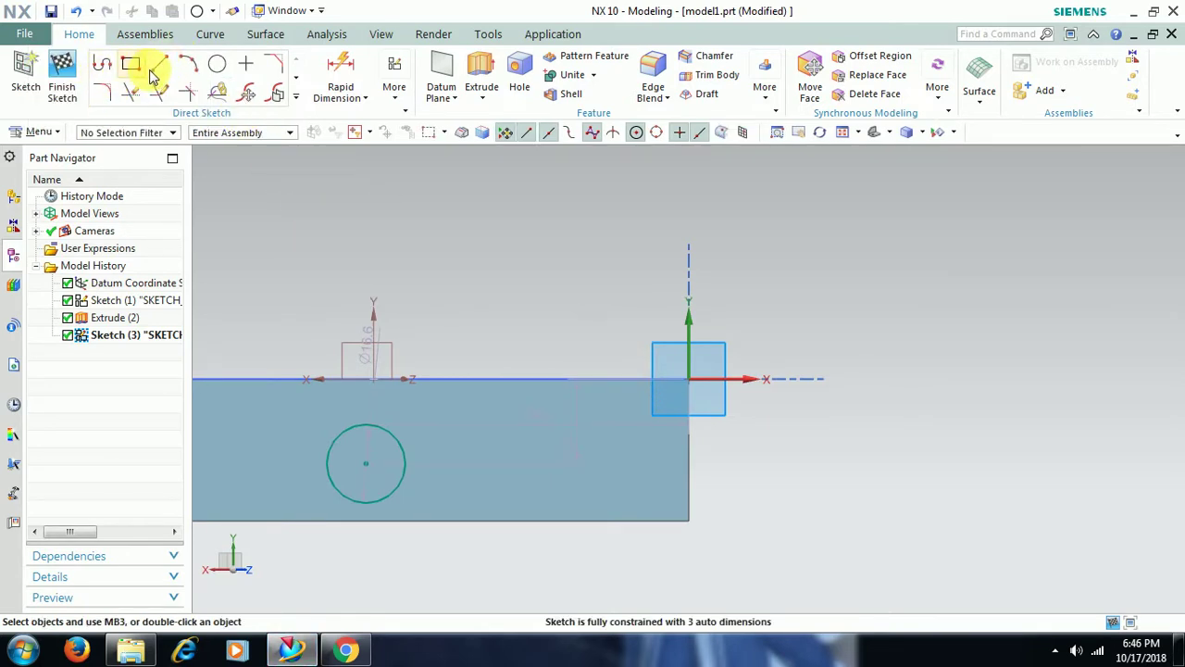
Step: Draw an arc of radius about 20.4 across the sheet's corner
click(185, 67)
click(577, 552)
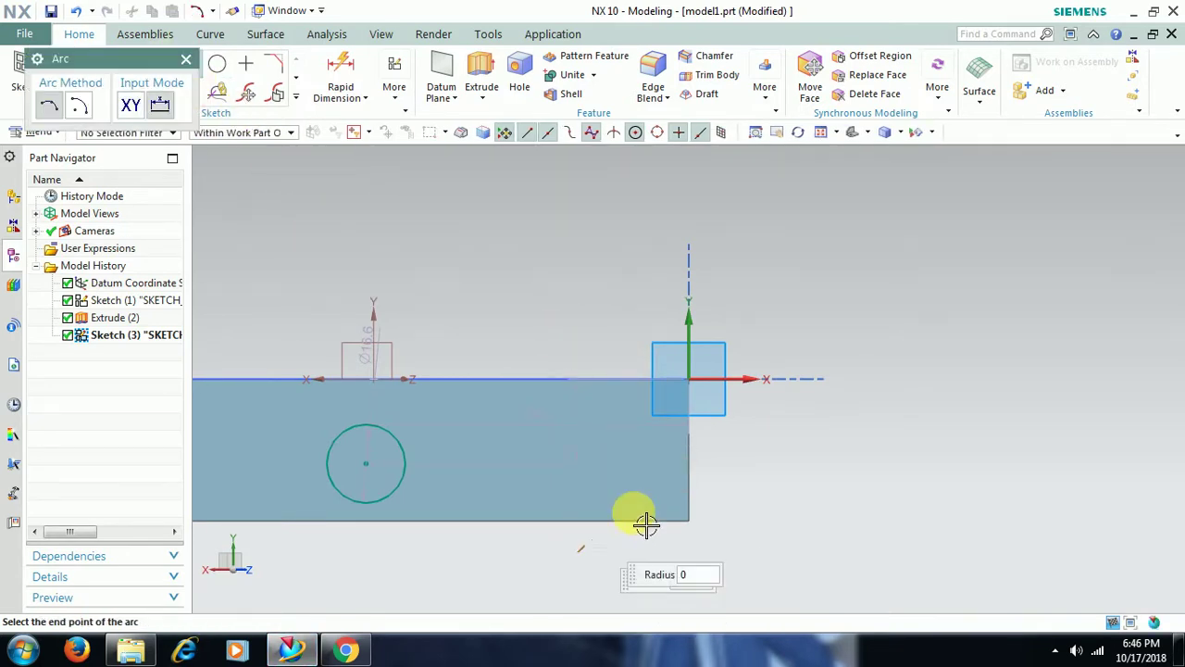
click(727, 479)
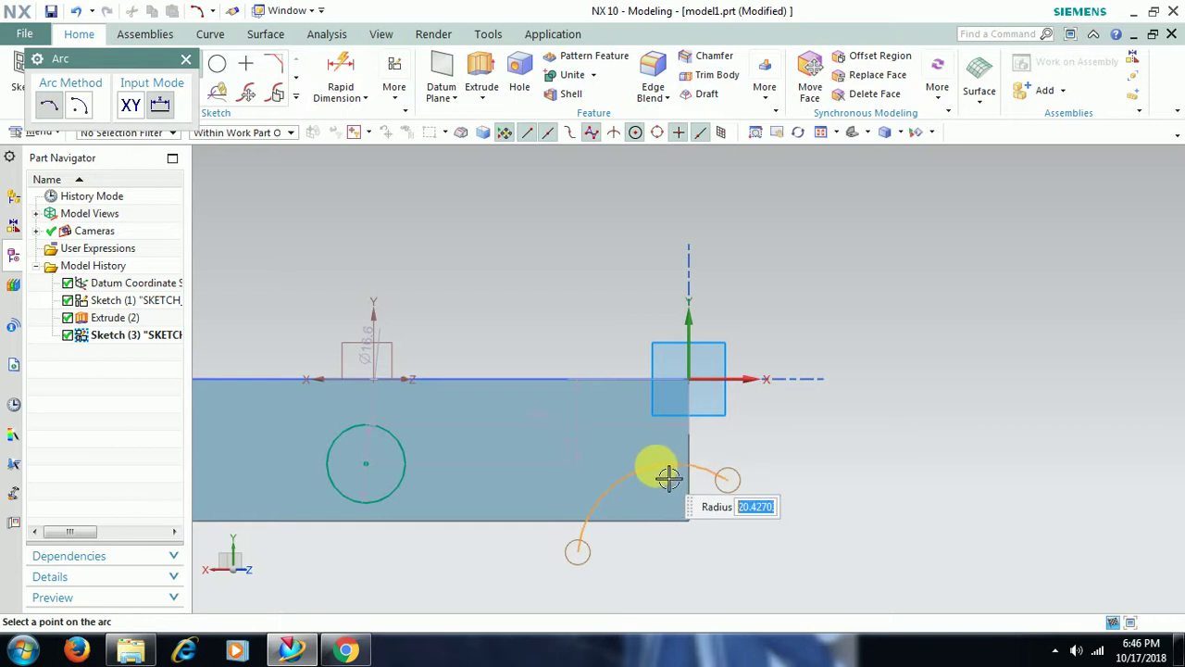
click(837, 489)
key(Escape)
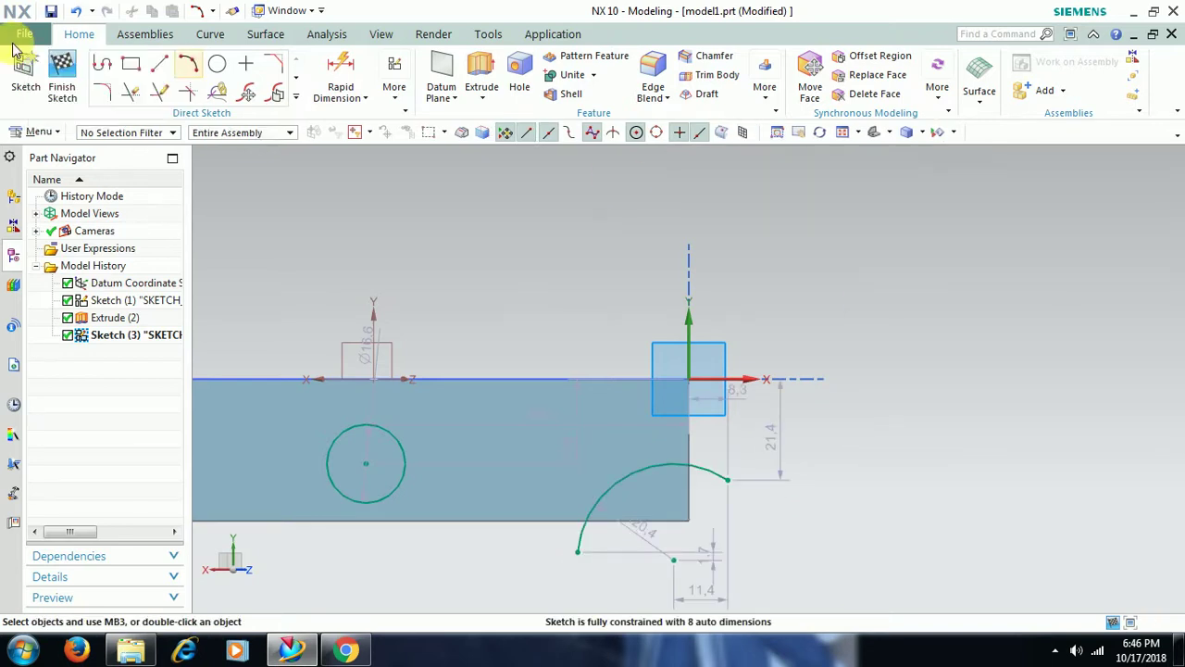
Step: Finish the sketch, then rotate and pan so the sheet lies diagonally and centred
click(63, 72)
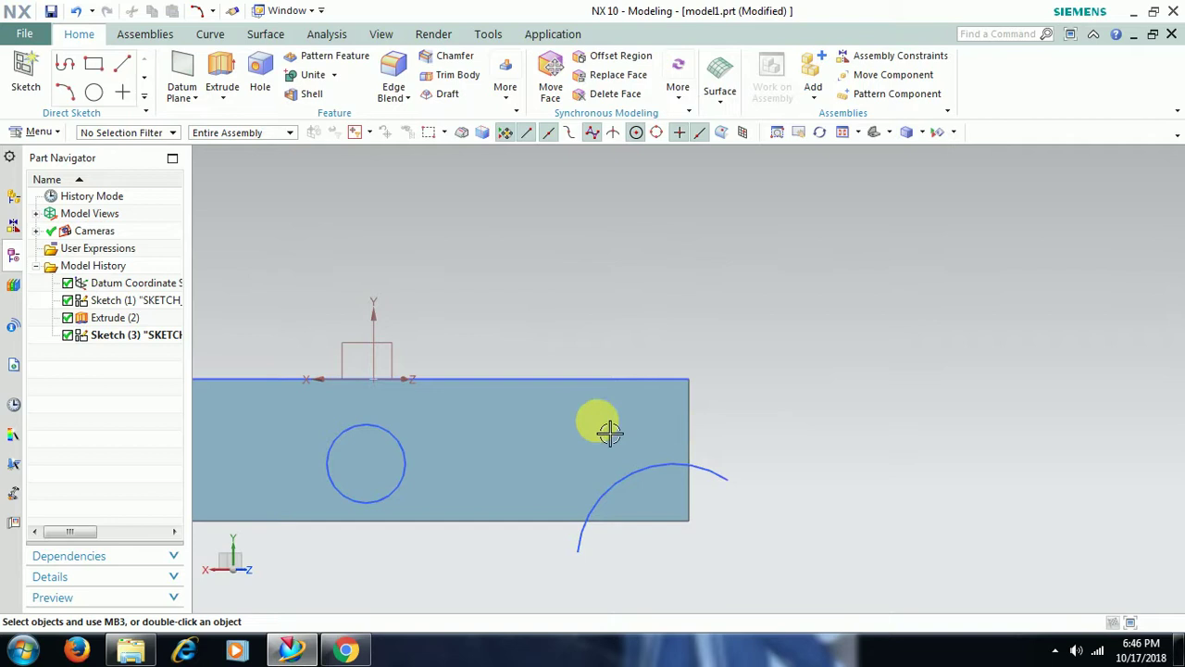
middle_drag(610, 433, 845, 208)
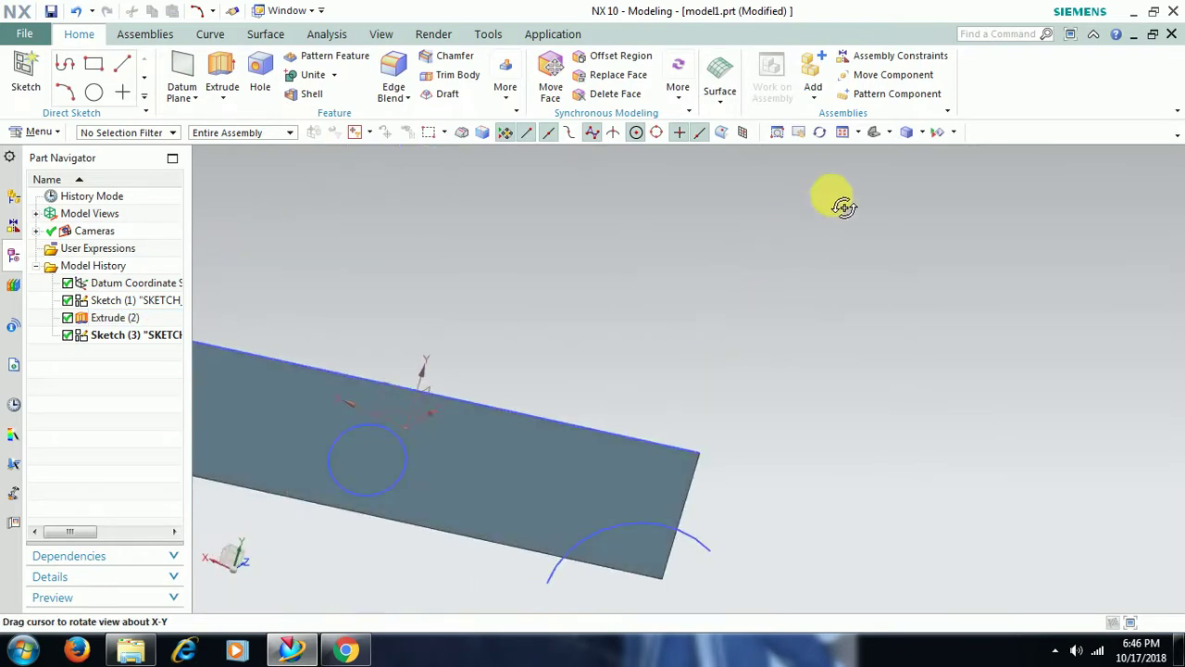
middle_drag(555, 479, 594, 442)
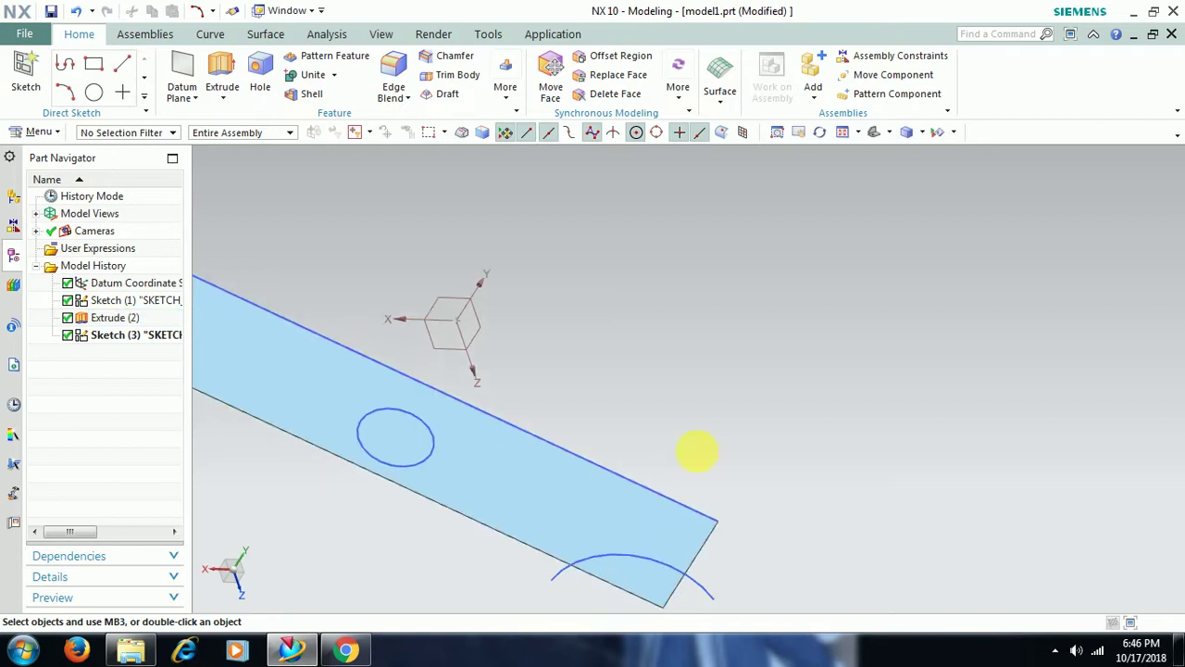
shift+middle_drag(695, 450, 919, 361)
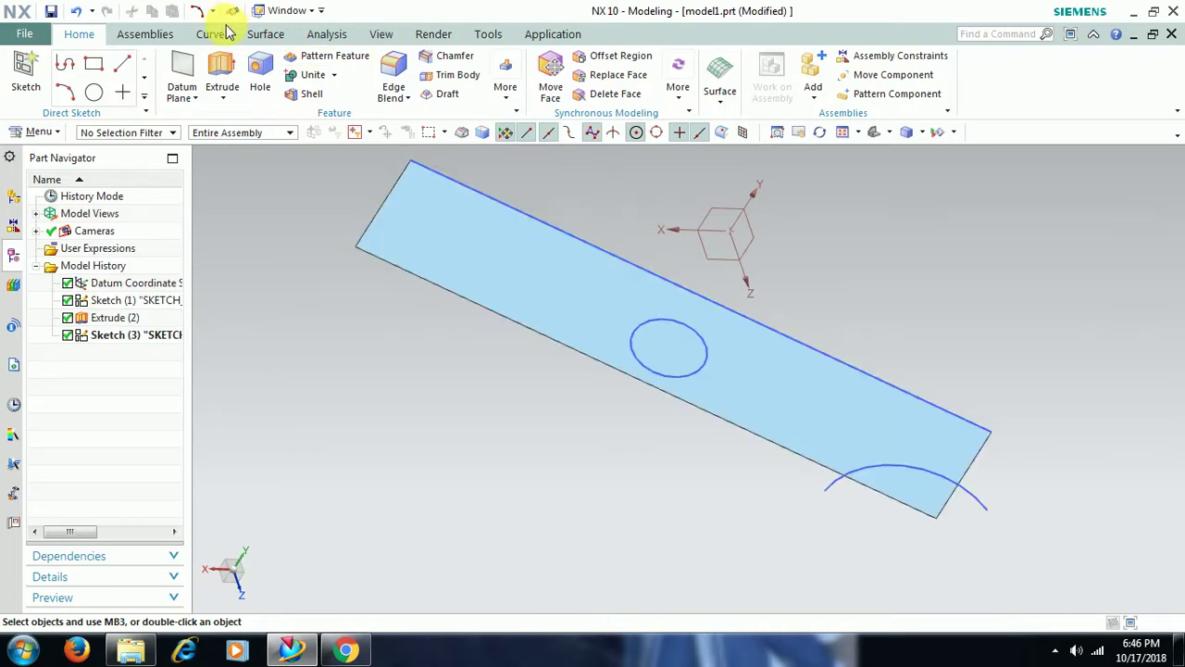
Step: Trim the flat sheet with the sketched circle as the boundary, keeping the picked region
click(264, 34)
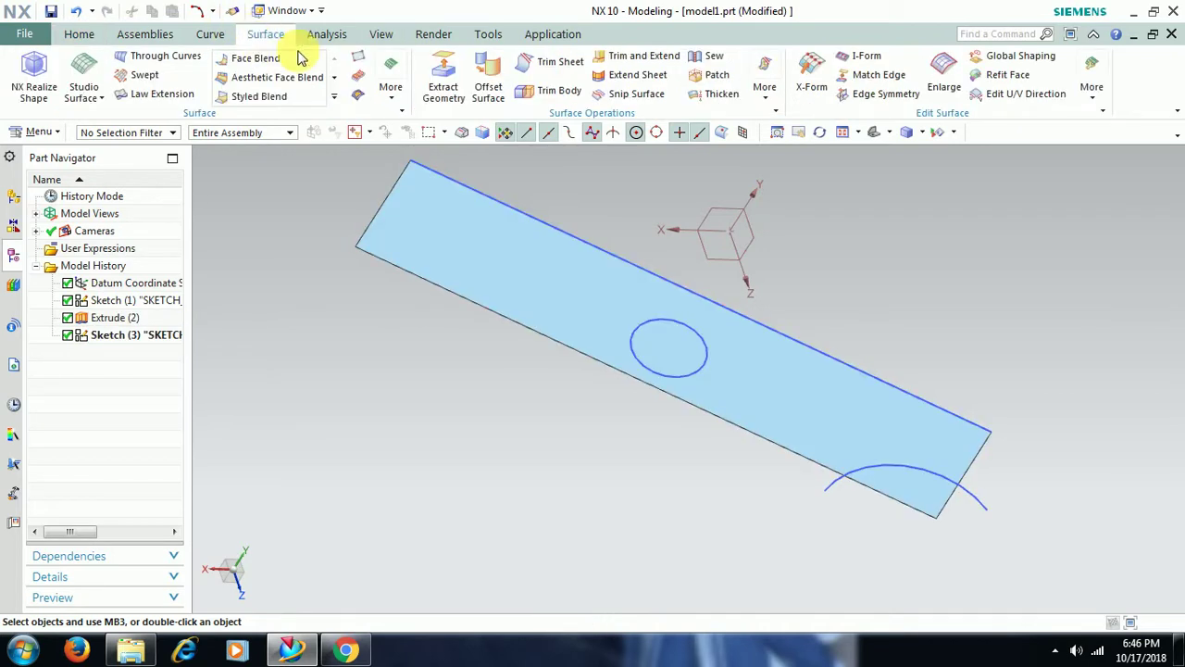
click(562, 63)
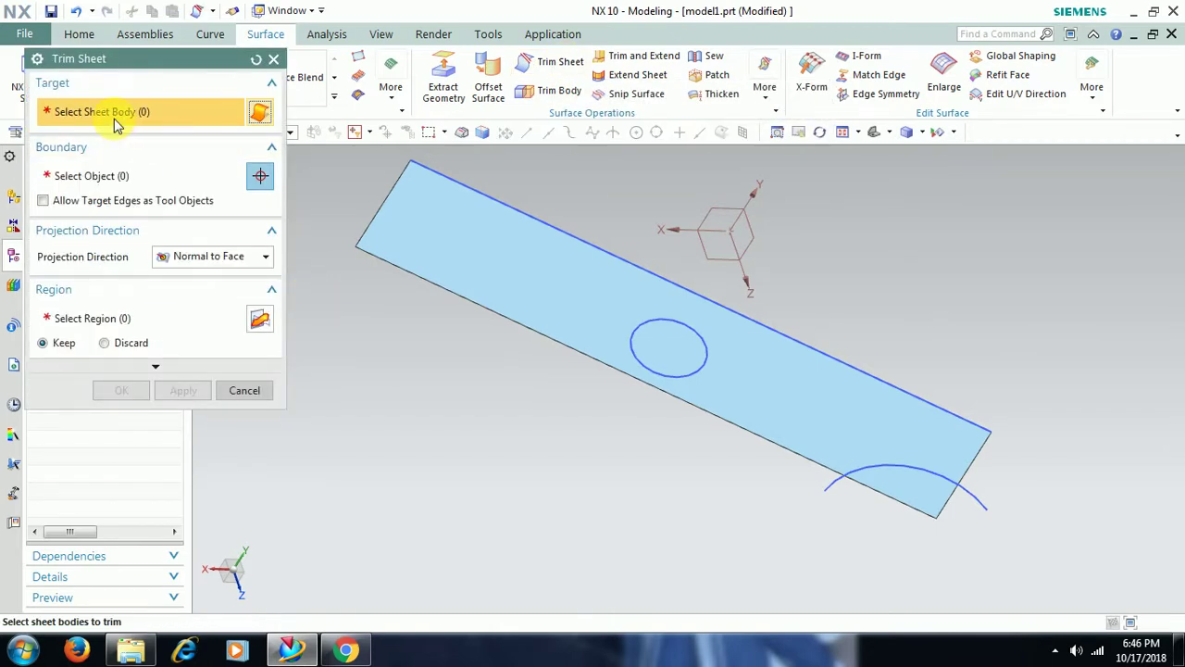
click(510, 288)
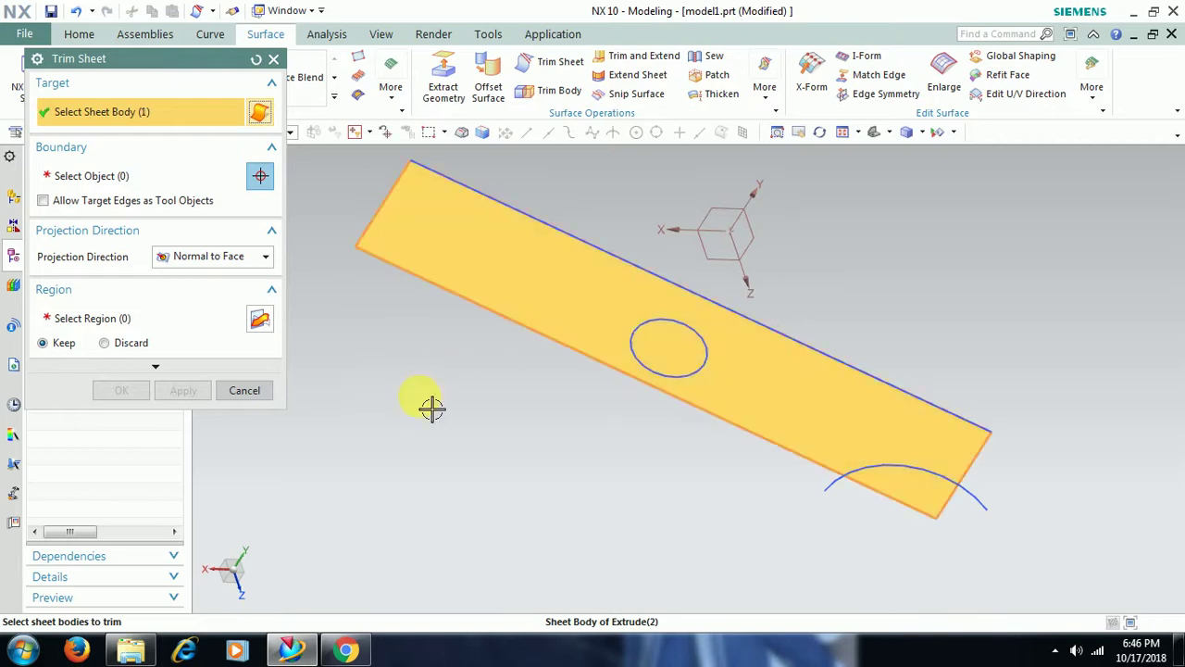
click(80, 175)
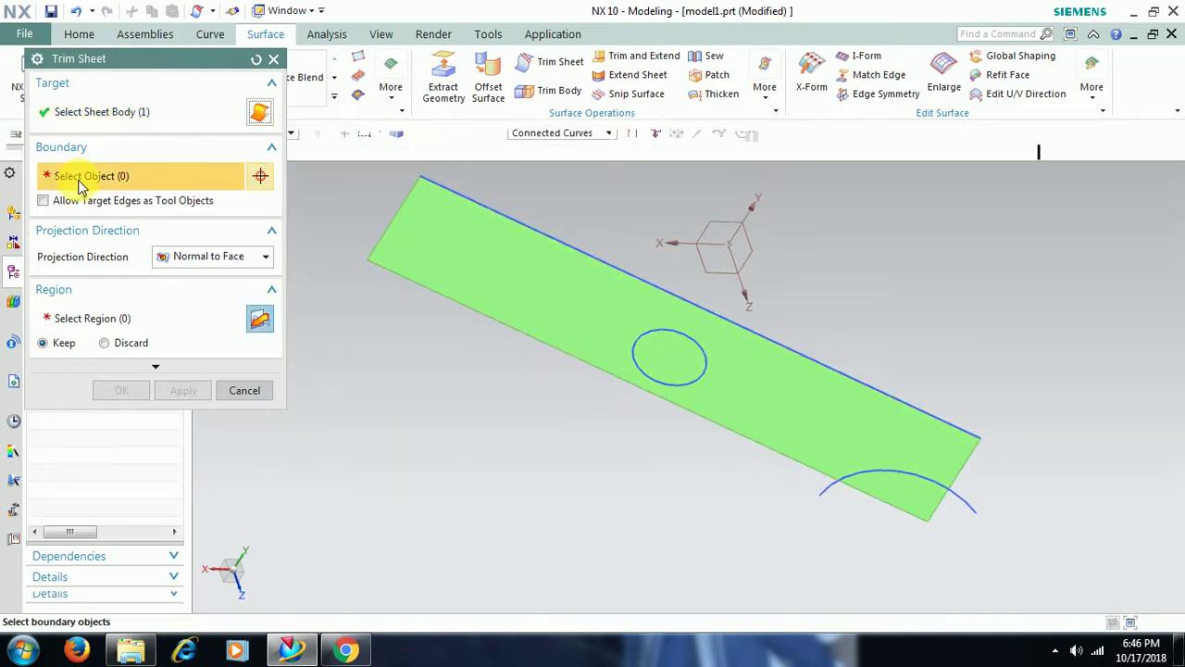
click(675, 340)
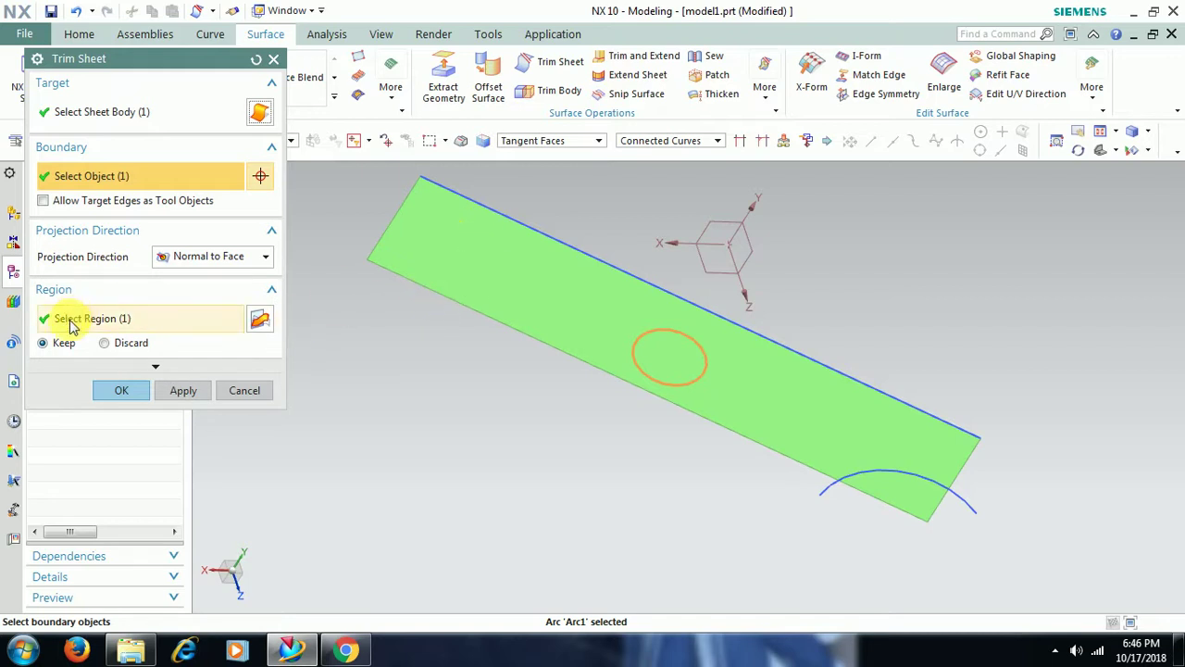
click(121, 391)
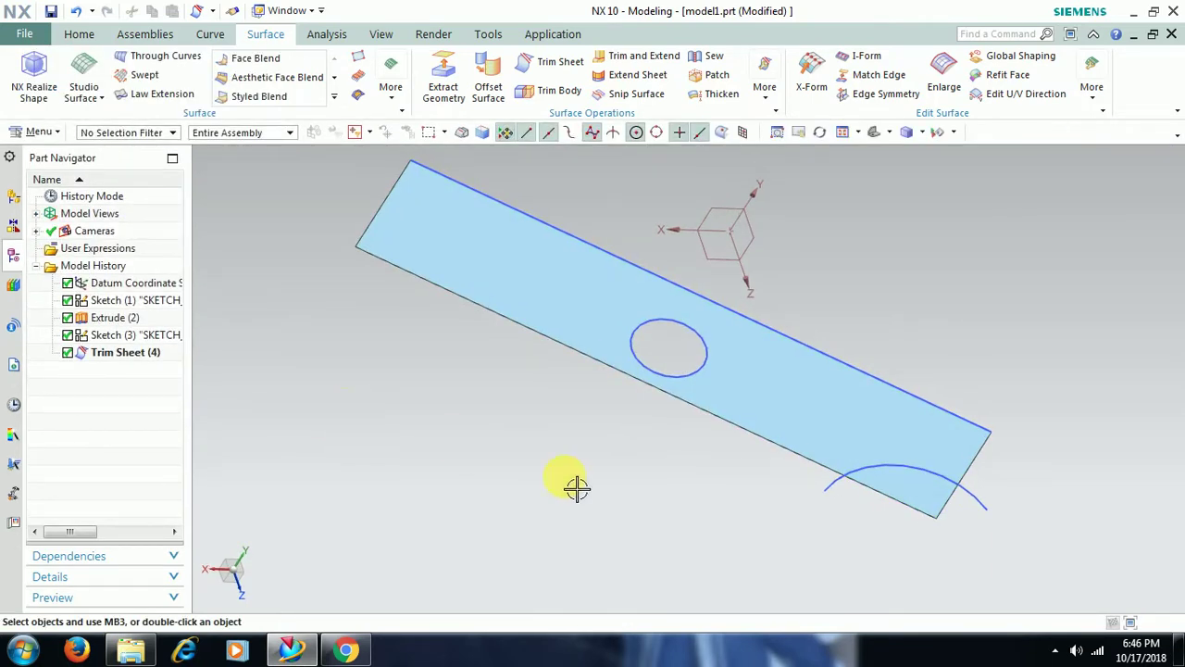
Step: Edit Trim Sheet (4) to Discard the region, leaving only the disc, then reopen it
middle_drag(576, 488, 658, 324)
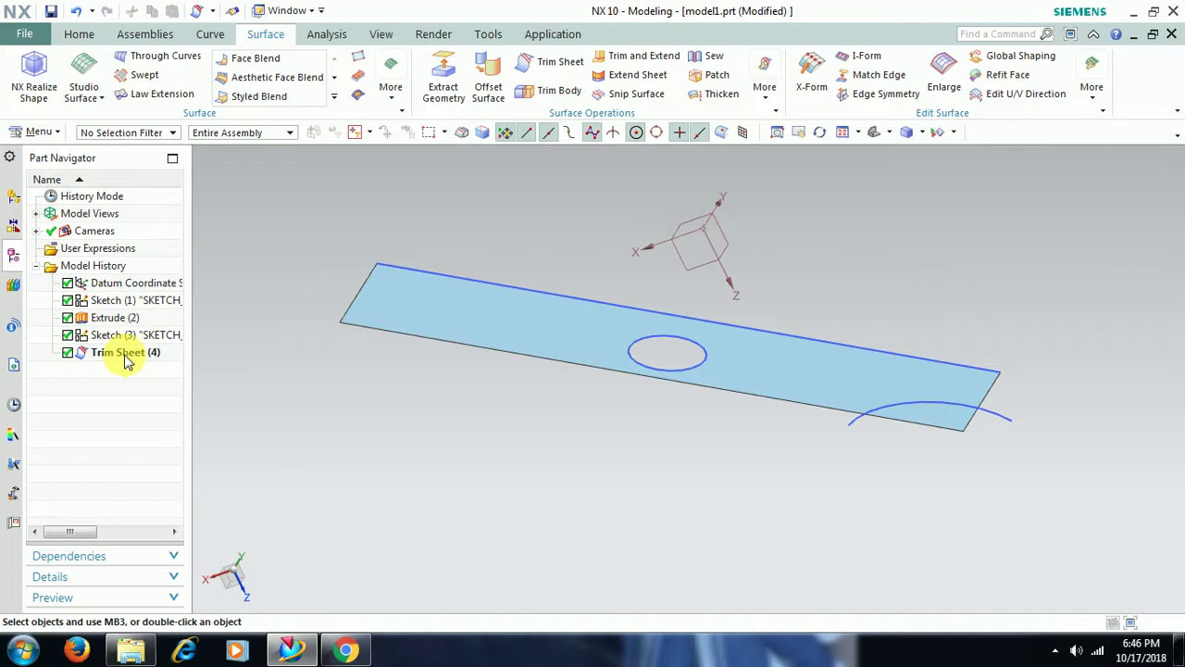
double_click(127, 362)
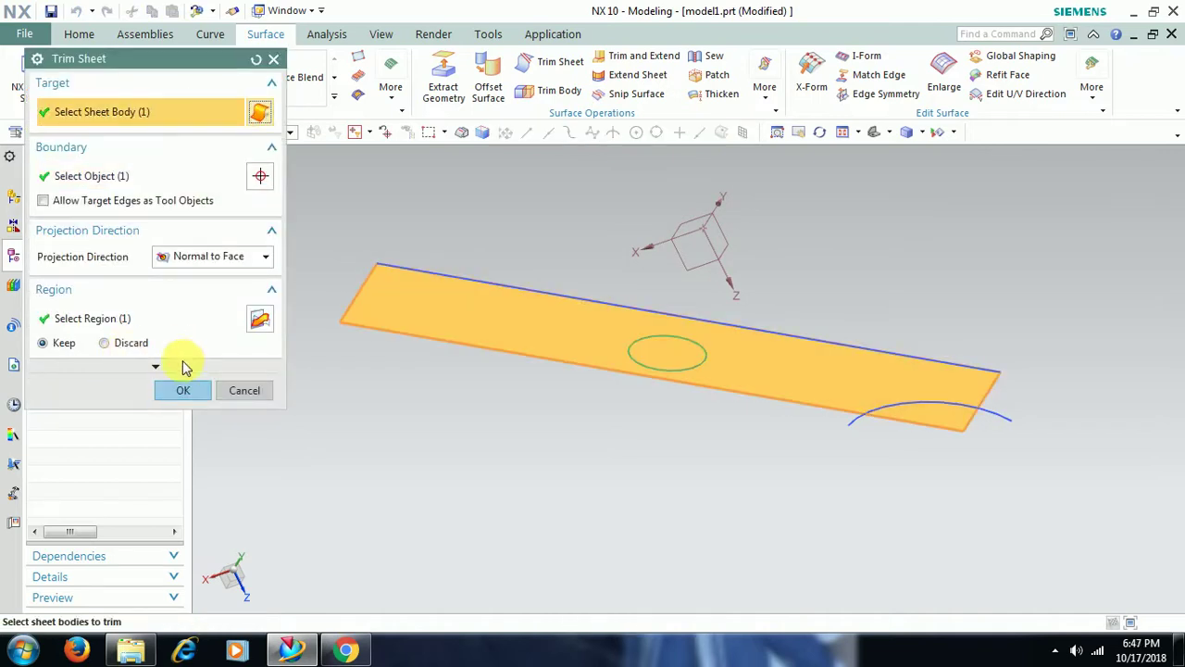
click(105, 344)
middle_drag(514, 501, 646, 463)
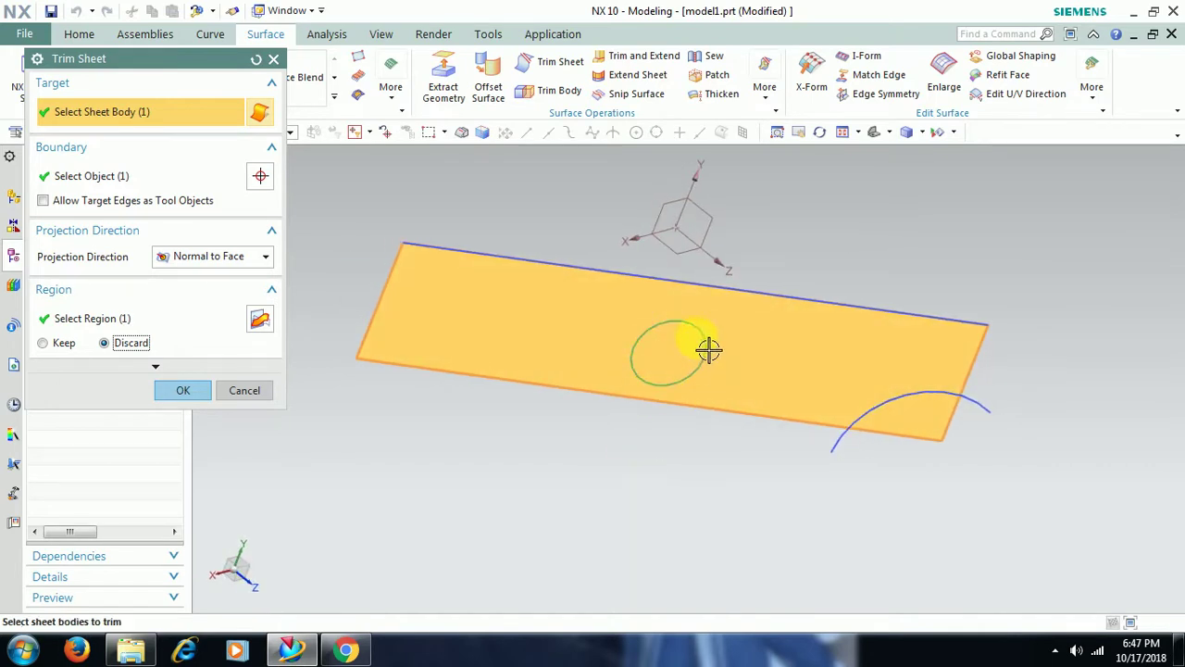
click(183, 390)
middle_drag(510, 550, 516, 520)
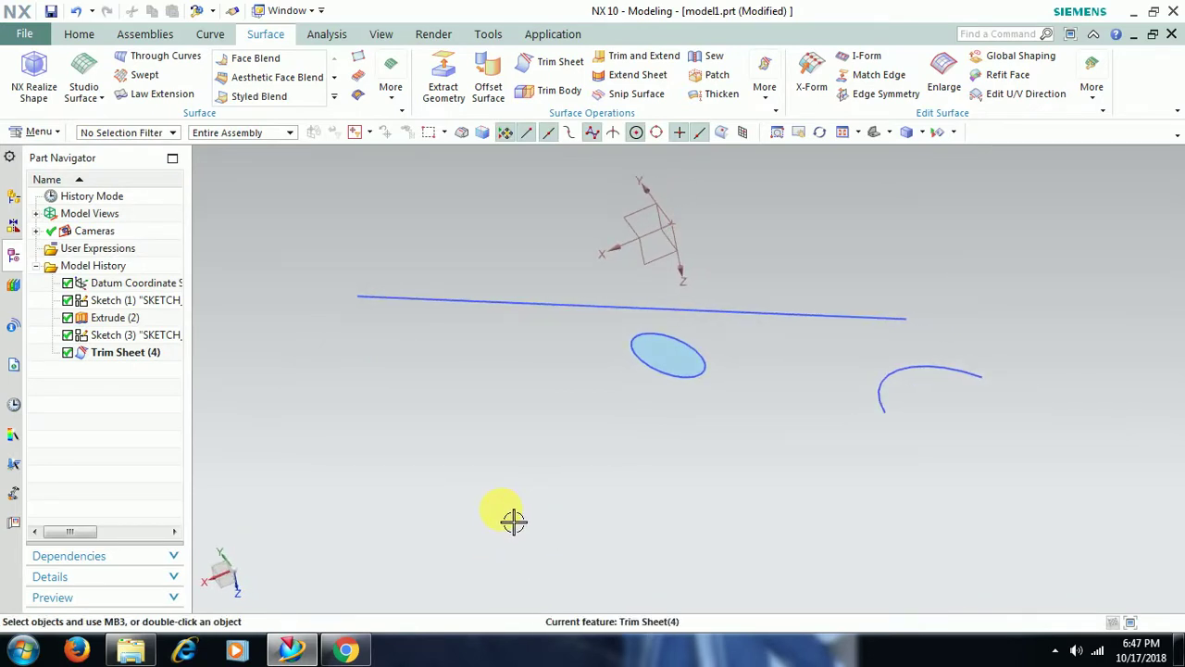
double_click(129, 353)
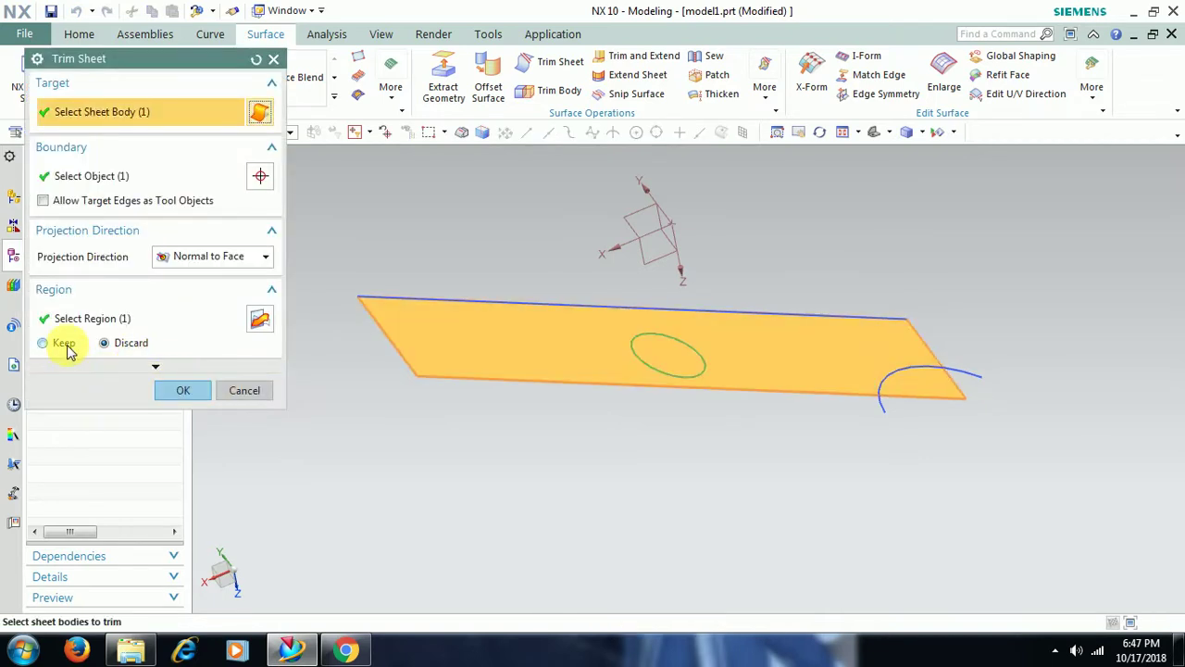
Step: Confirm Trim Sheet (4) with Keep, then trim the sheet along the arc as Trim Sheet (5)
click(186, 390)
middle_drag(355, 474, 484, 337)
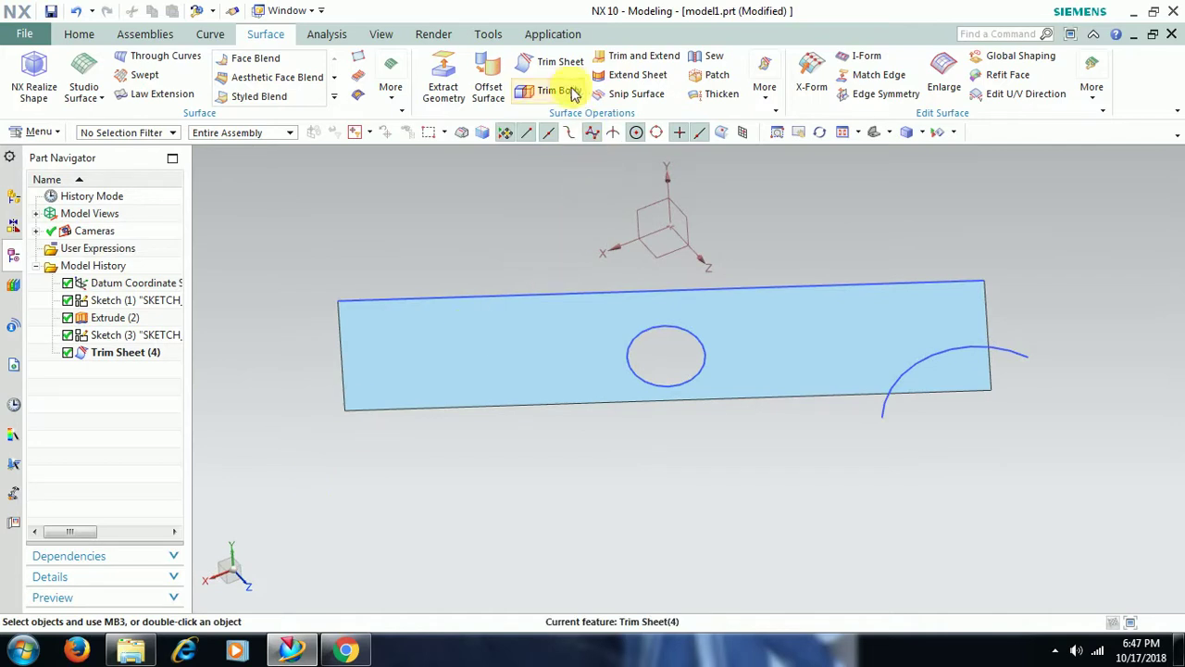
click(556, 61)
click(667, 317)
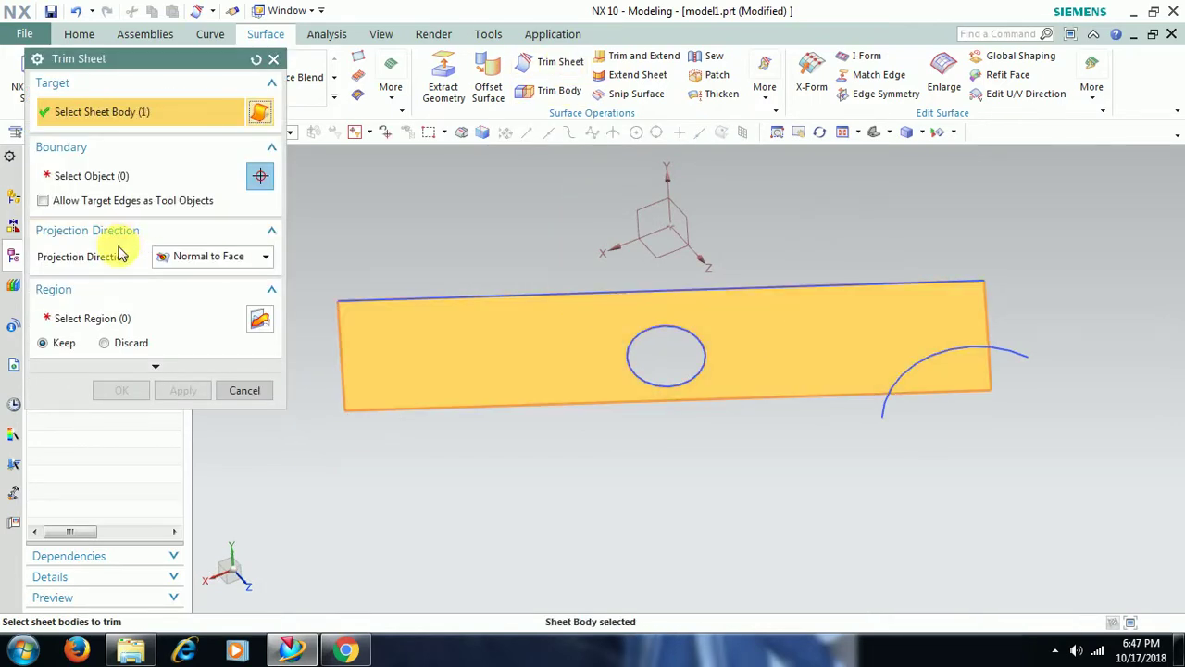
click(104, 183)
scroll(662, 297, up, 1)
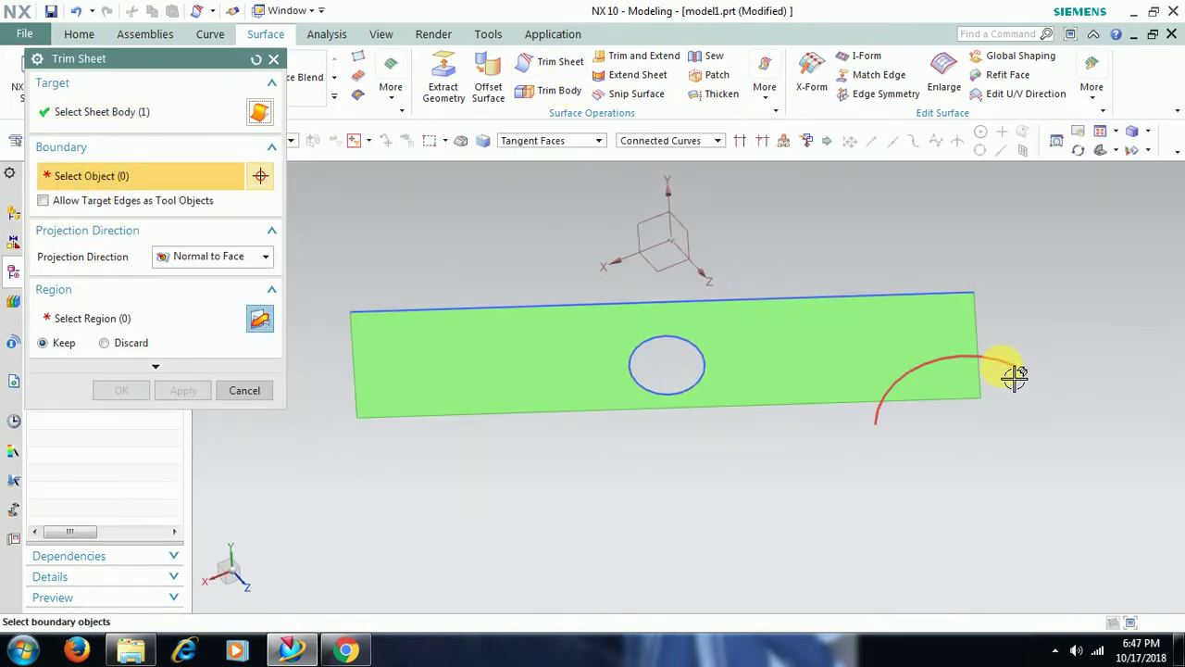
click(1016, 375)
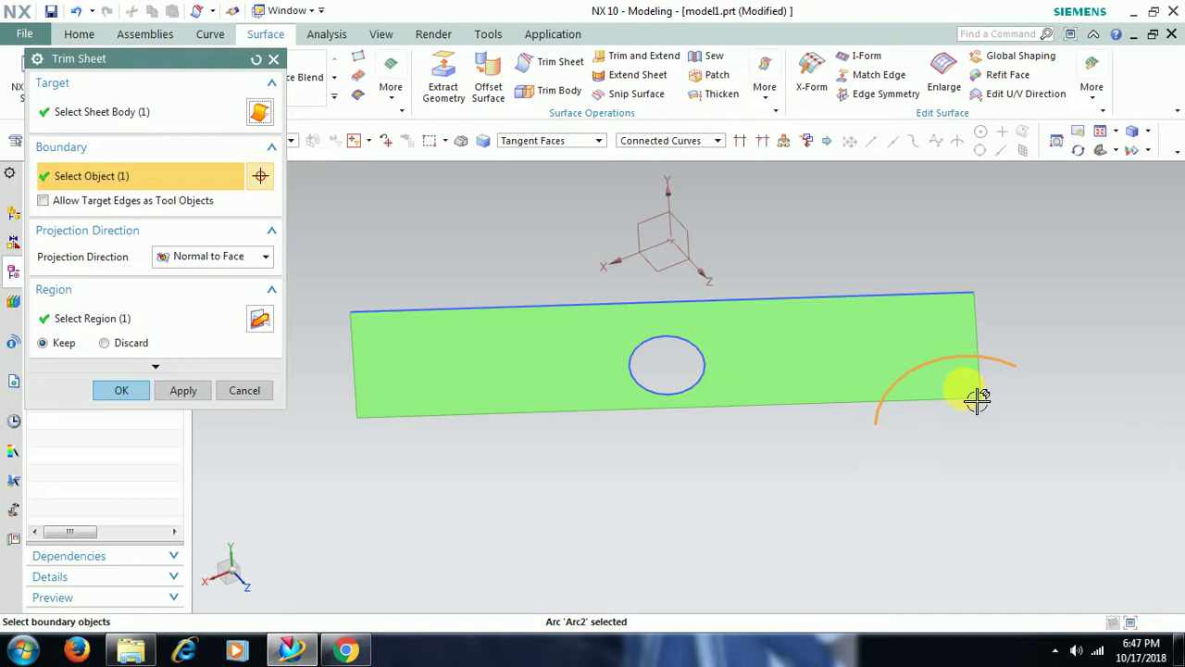
click(125, 390)
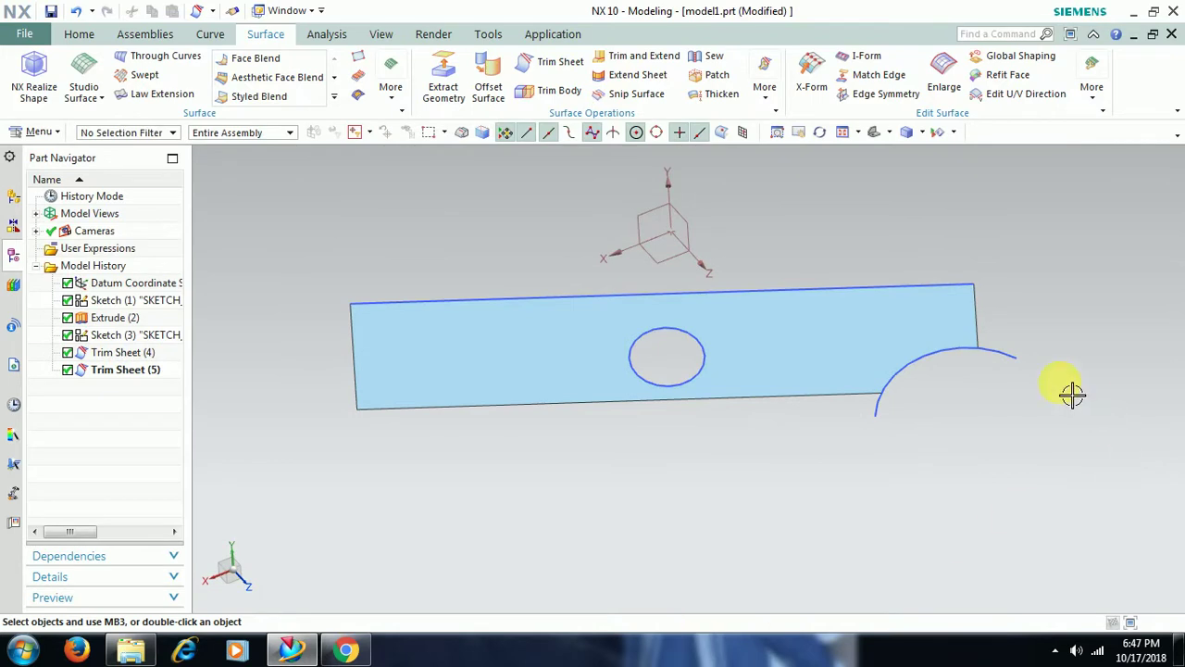
Step: Hide the sketch curves and orbit to inspect the circular hole and arc notch
right_click(1016, 366)
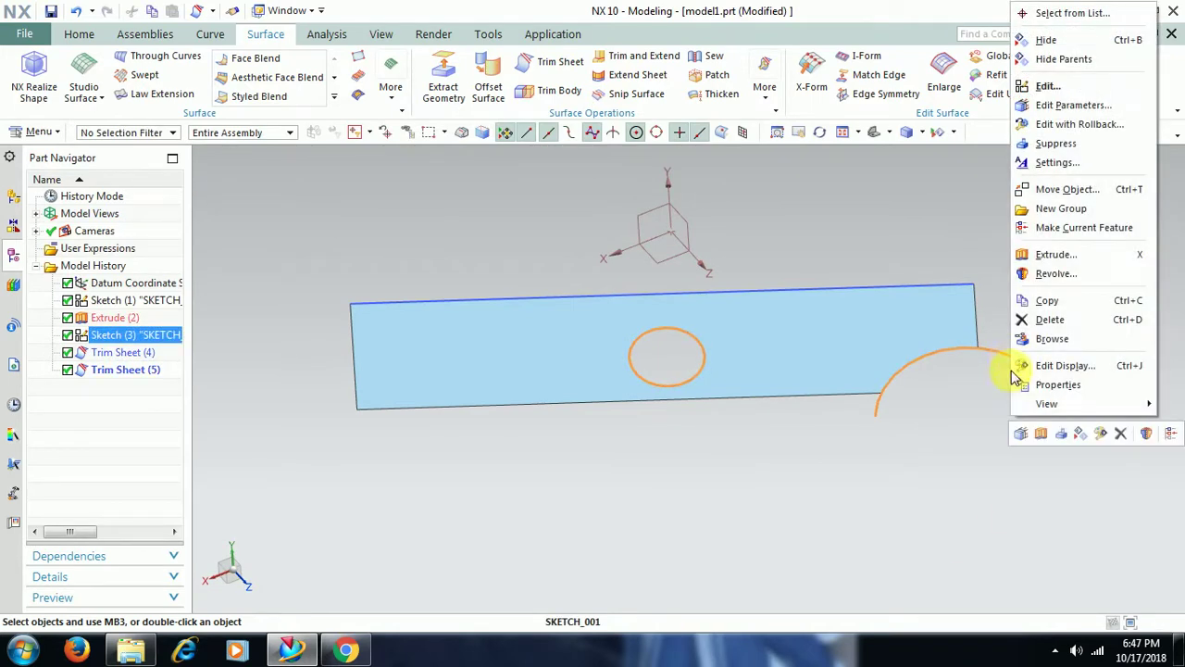
click(1045, 40)
middle_drag(802, 501, 732, 352)
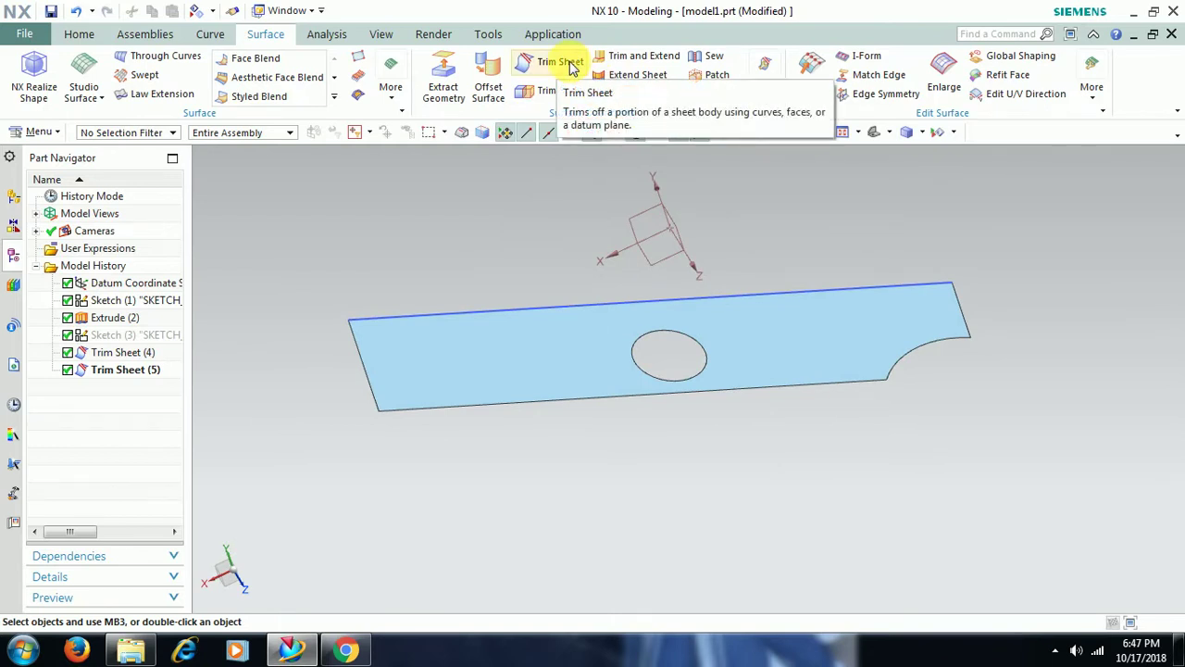
mouse_move(939, 450)
middle_down()
mouse_move(930, 490)
mouse_move(940, 470)
middle_up()
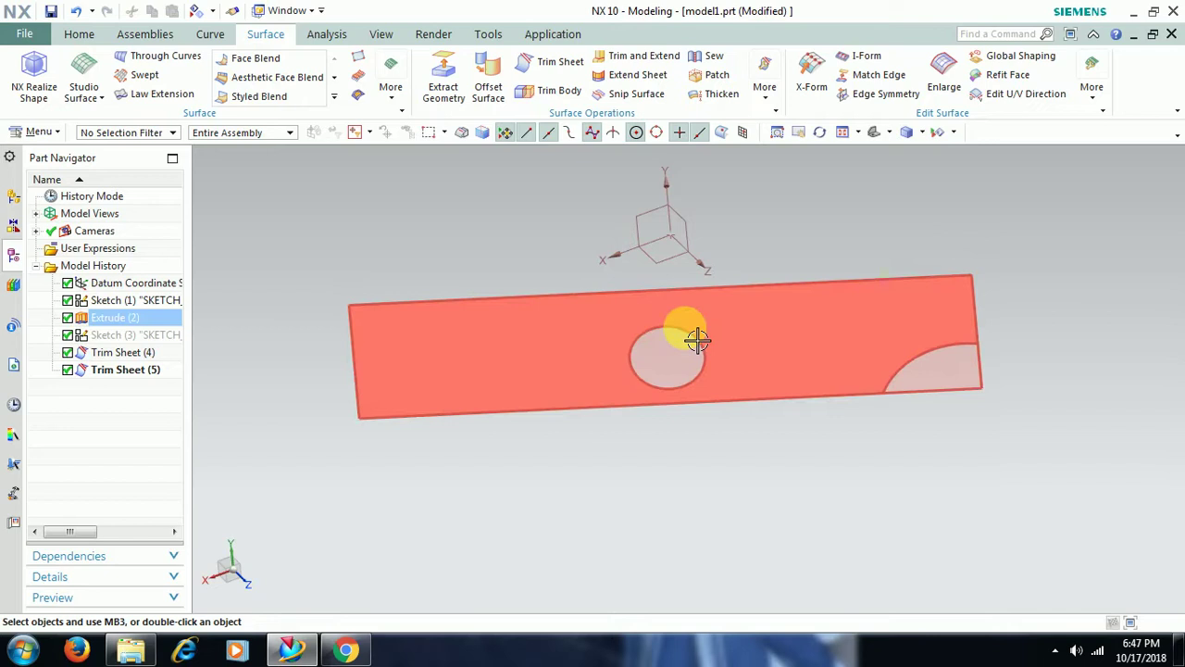
middle_drag(807, 543, 830, 527)
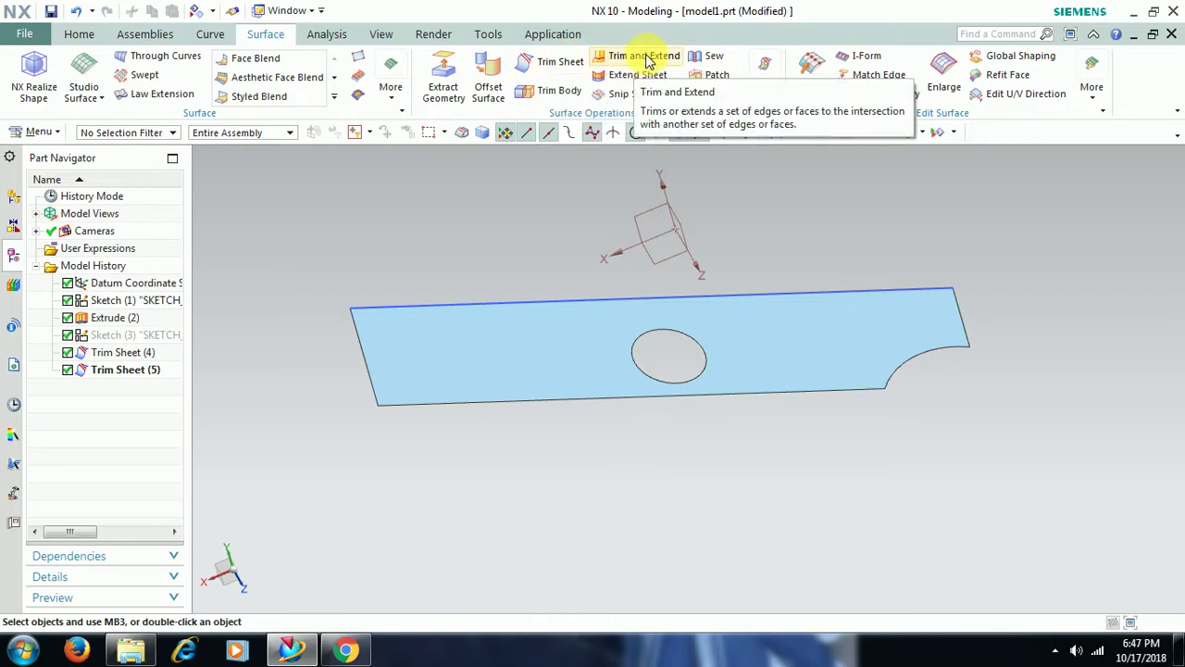
Step: Delete Trim Sheet (5) and Trim Sheet (4), restoring the untrimmed sheet
click(135, 368)
right_click(134, 369)
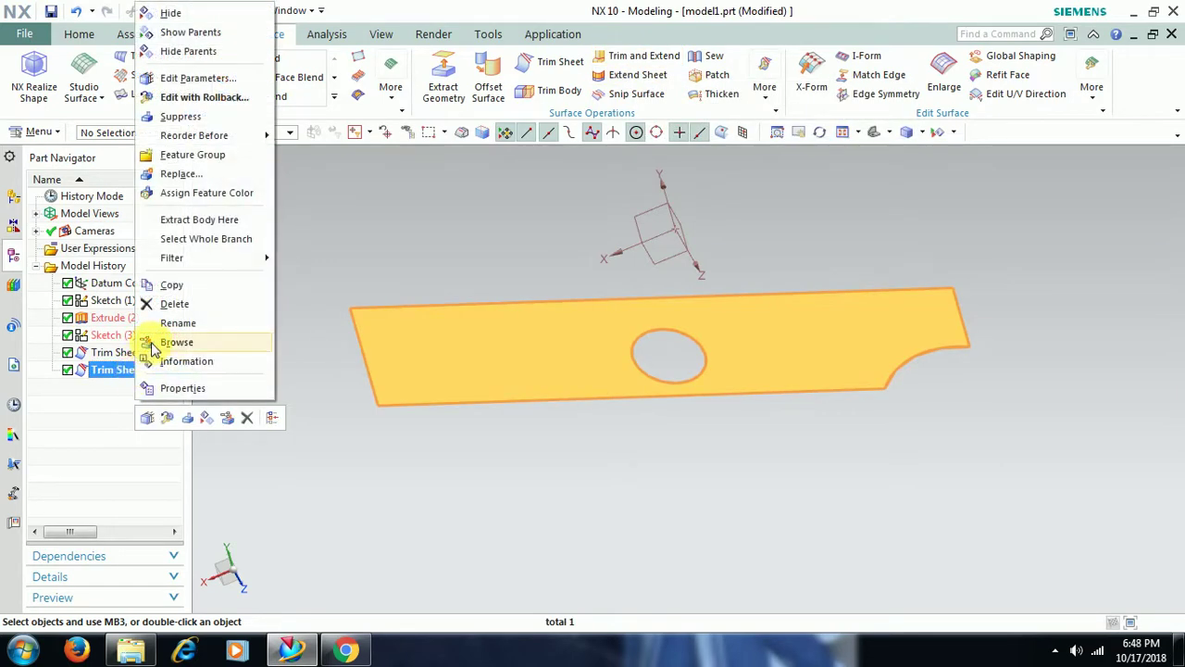
click(175, 303)
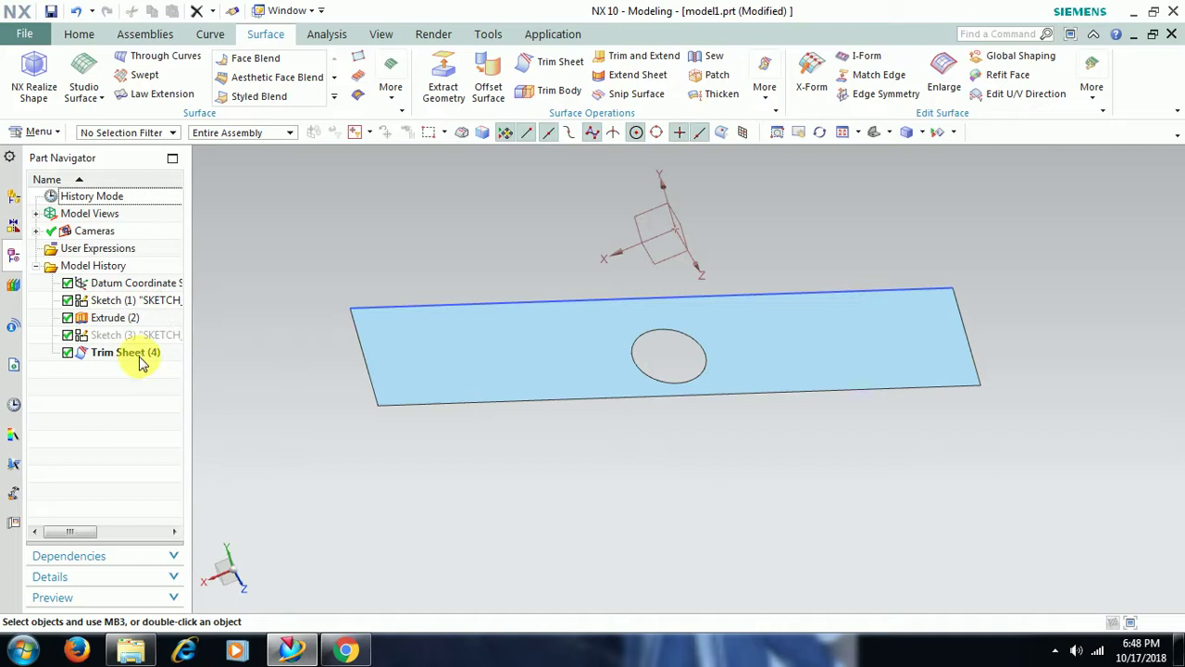
click(123, 358)
right_click(123, 358)
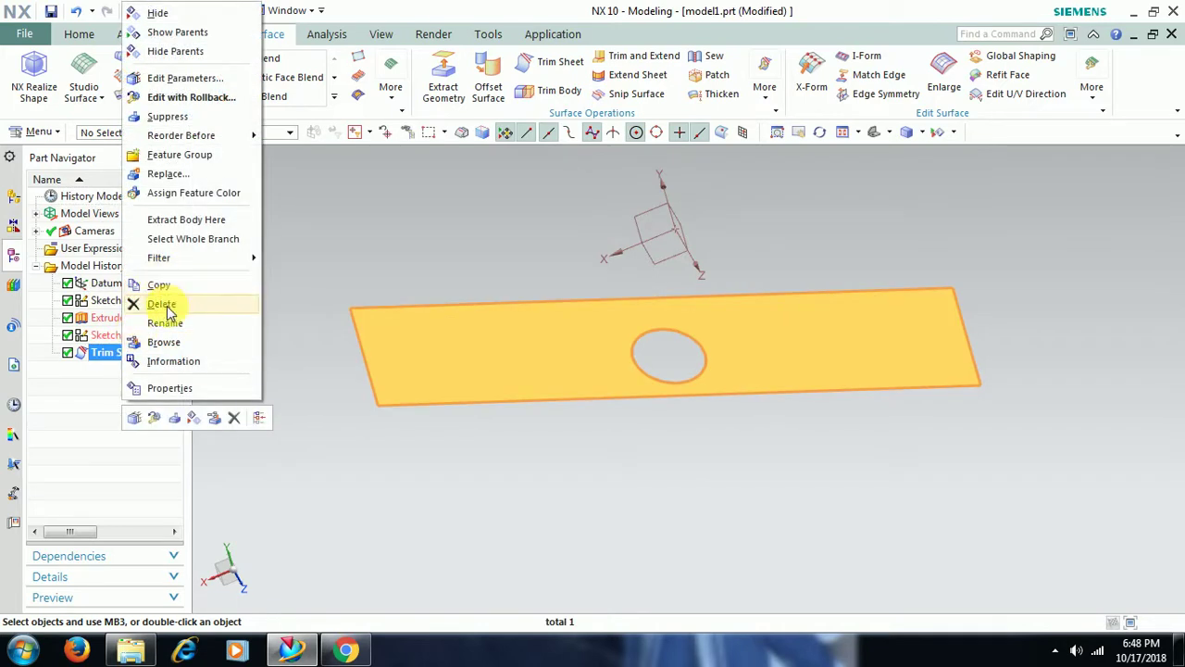
click(186, 305)
middle_drag(460, 450, 402, 412)
Step: On the inferred plane, sketch a straight line crossing the first sheet and finish the sketch
click(82, 33)
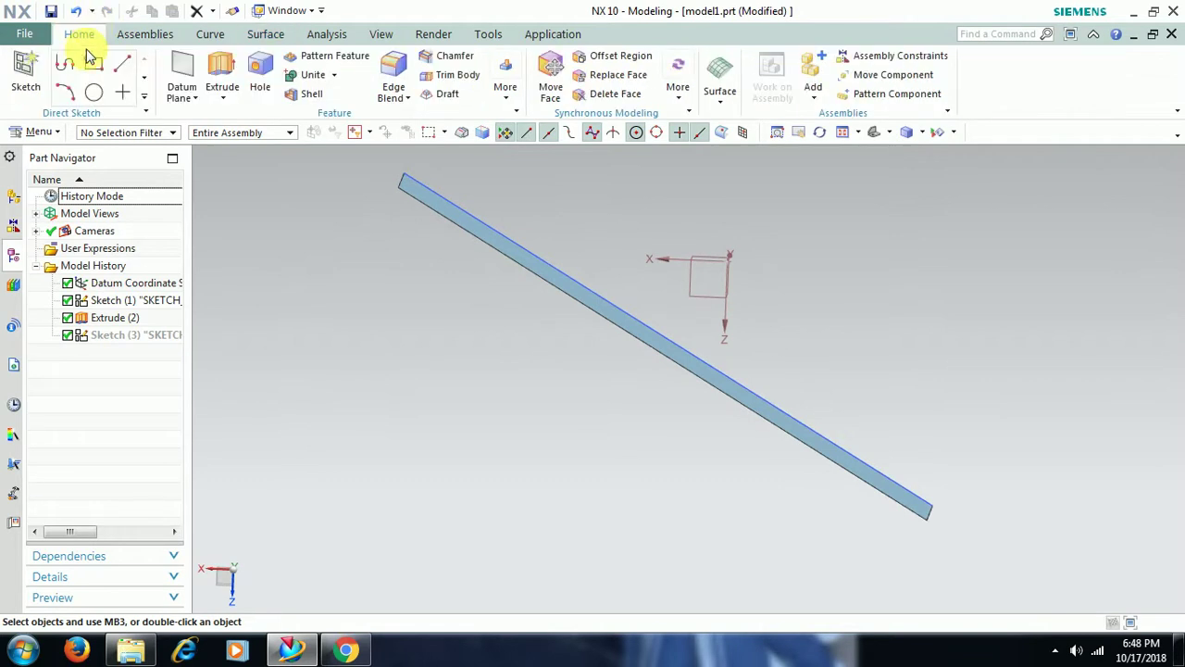
click(24, 76)
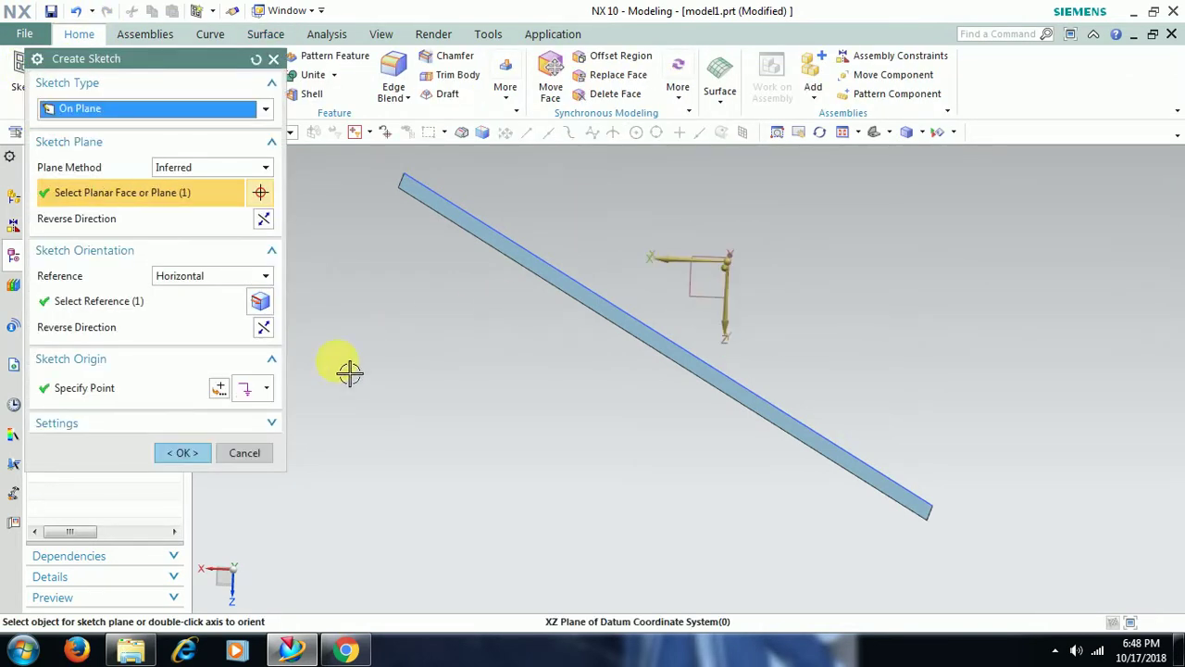
click(176, 453)
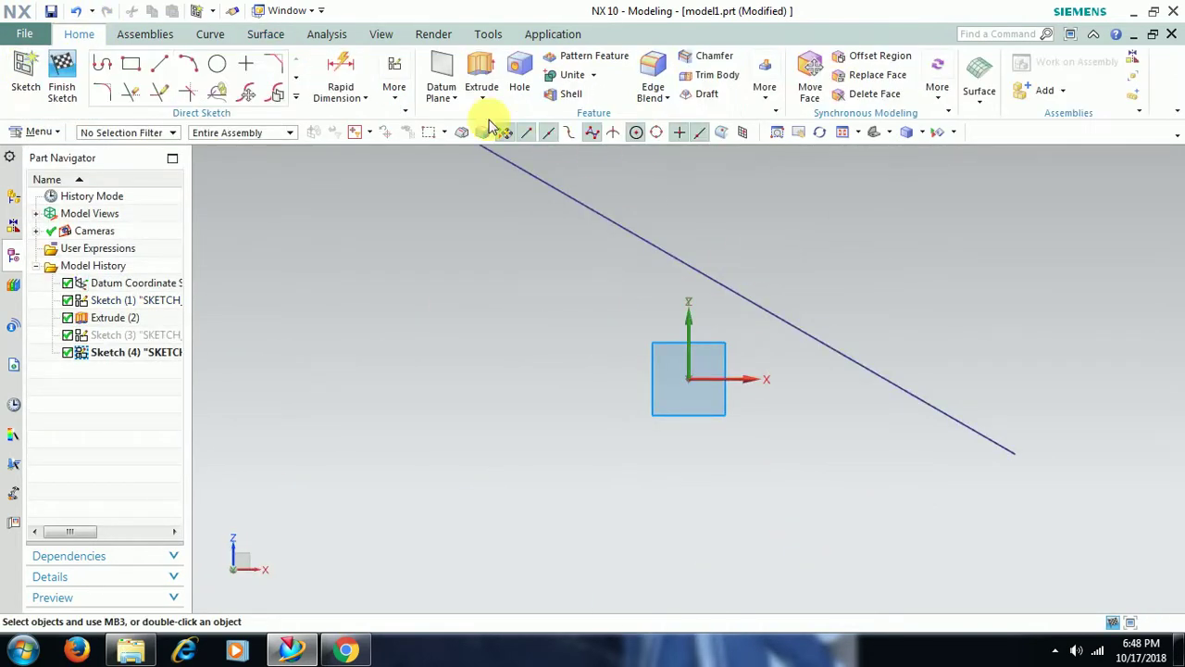
click(161, 63)
click(475, 453)
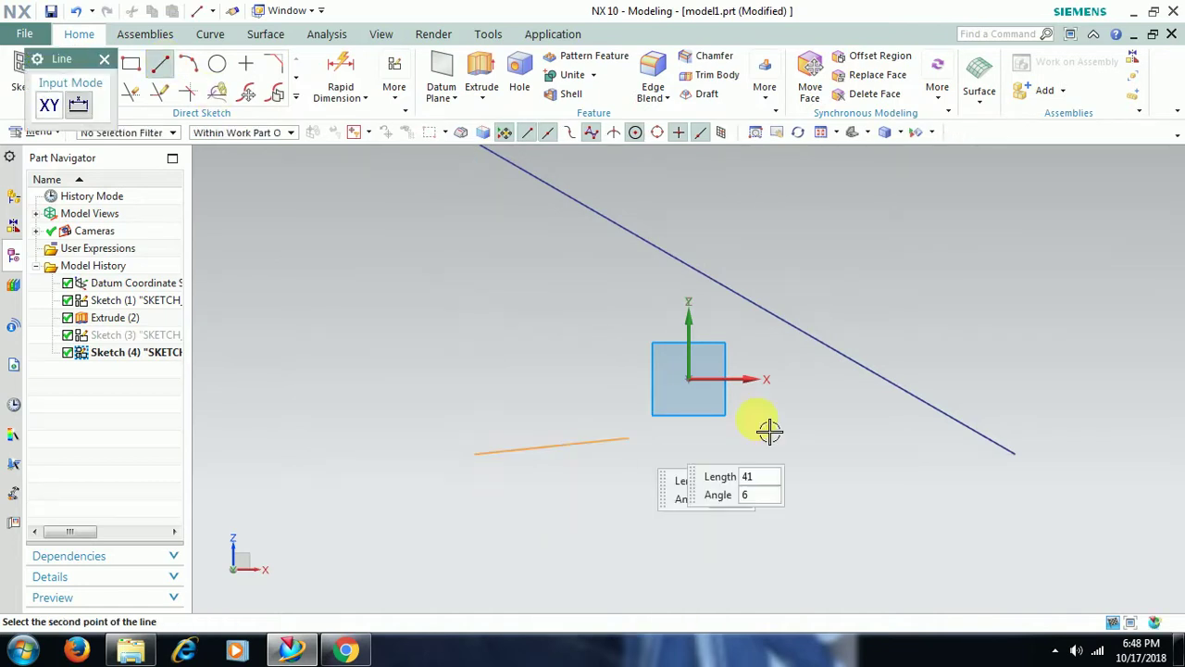
click(1053, 345)
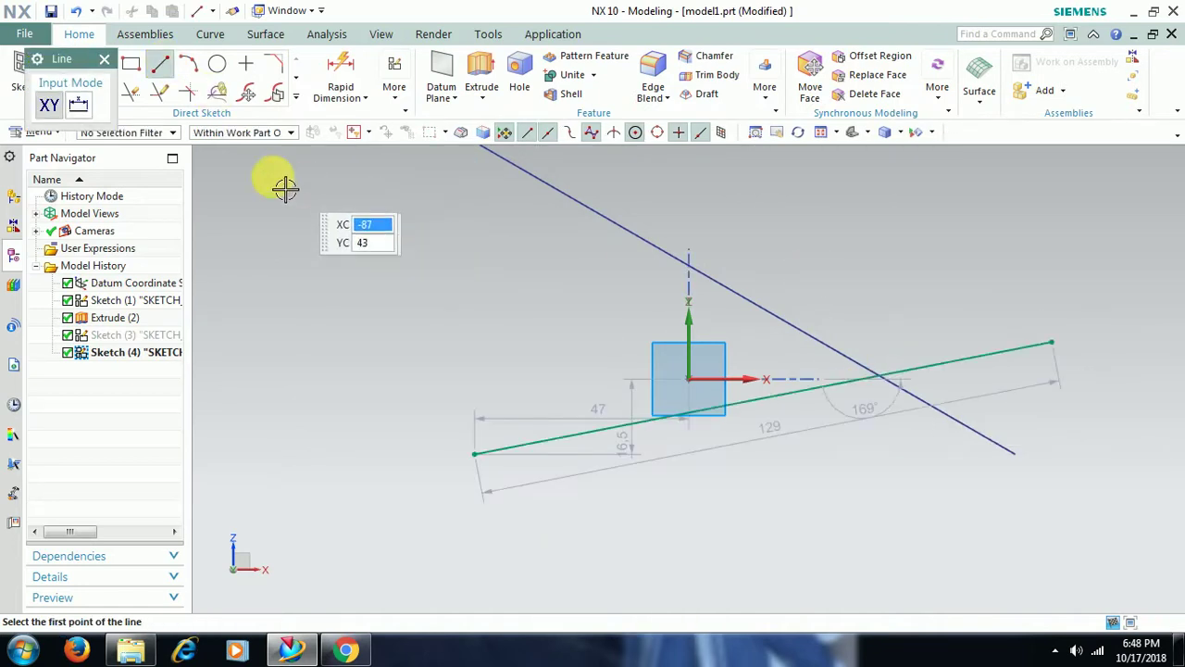
click(107, 61)
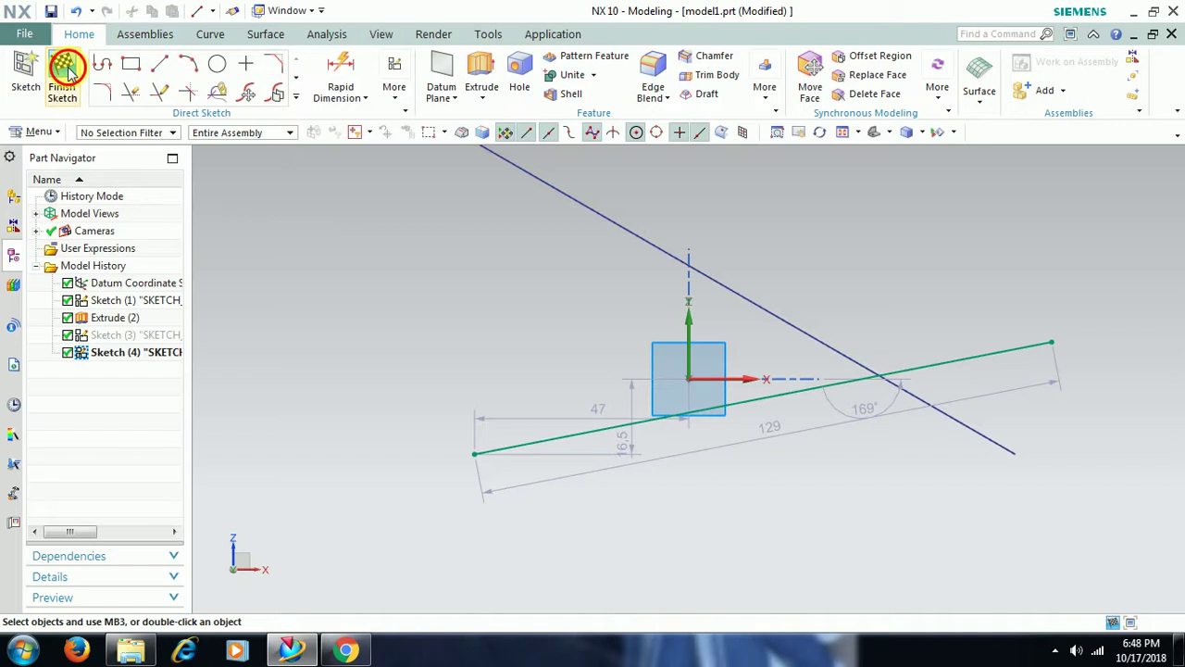
click(58, 65)
Step: Extrude the new line 30 mm into a second sheet intersecting the first
middle_drag(769, 498, 775, 392)
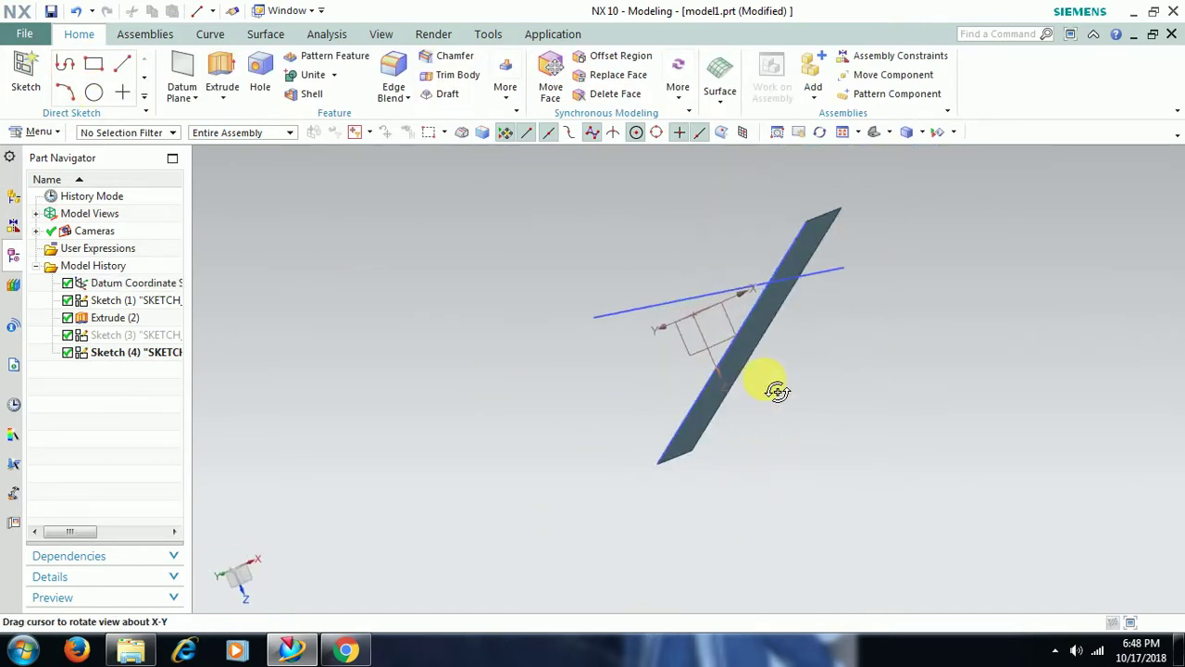
click(220, 75)
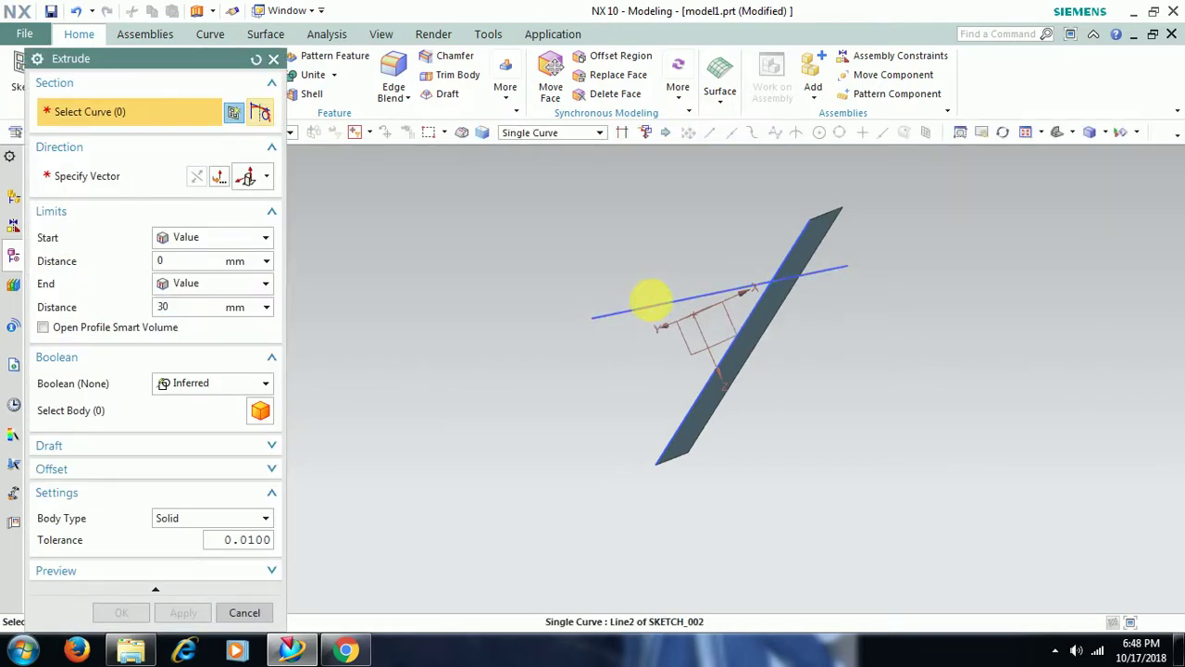
click(651, 301)
click(130, 583)
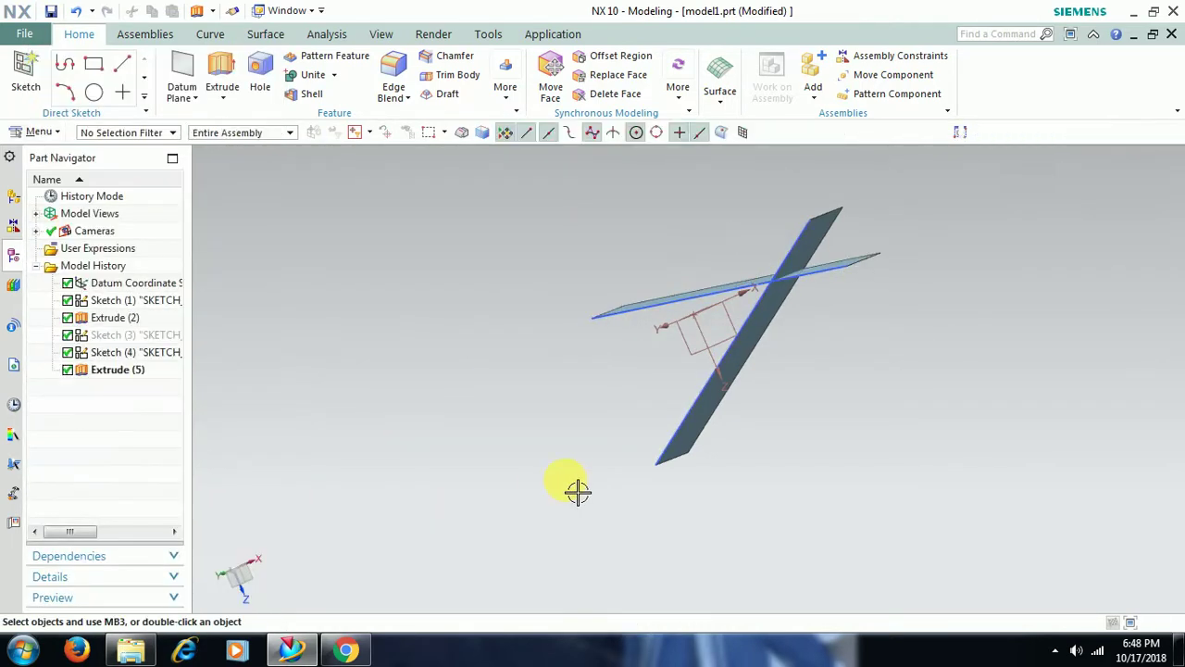
middle_drag(577, 490, 811, 374)
scroll(870, 269, up, 3)
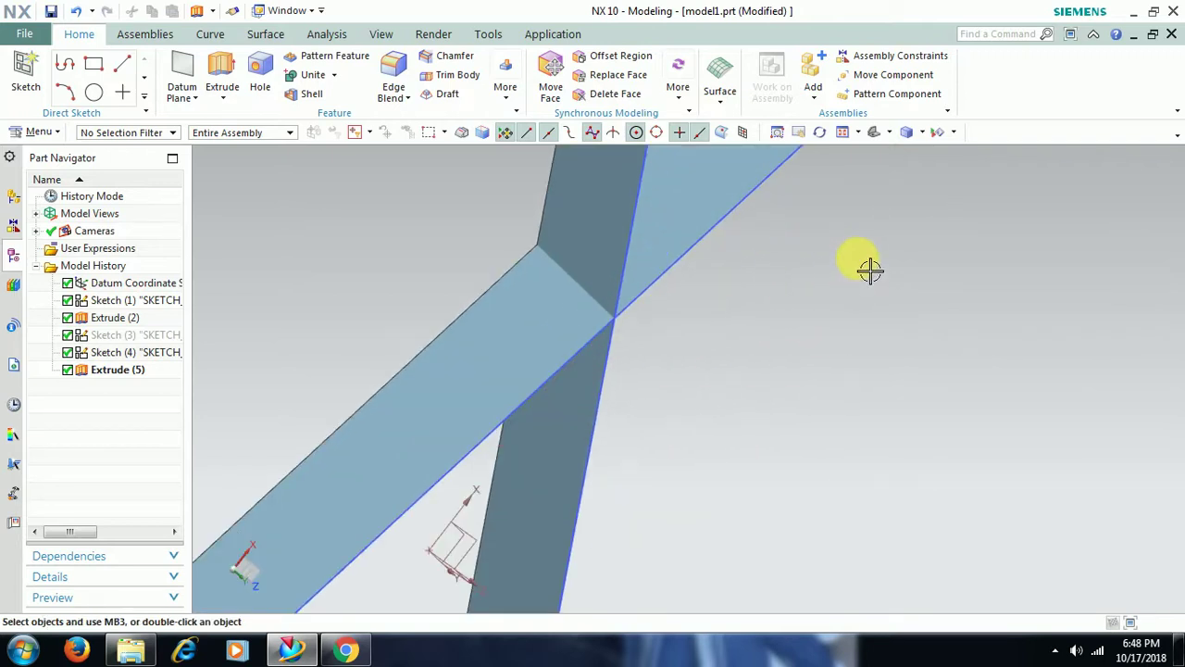
Step: Make a Trim and Extend corner with the inclined sheet as target and extruded sheet as tool
click(265, 34)
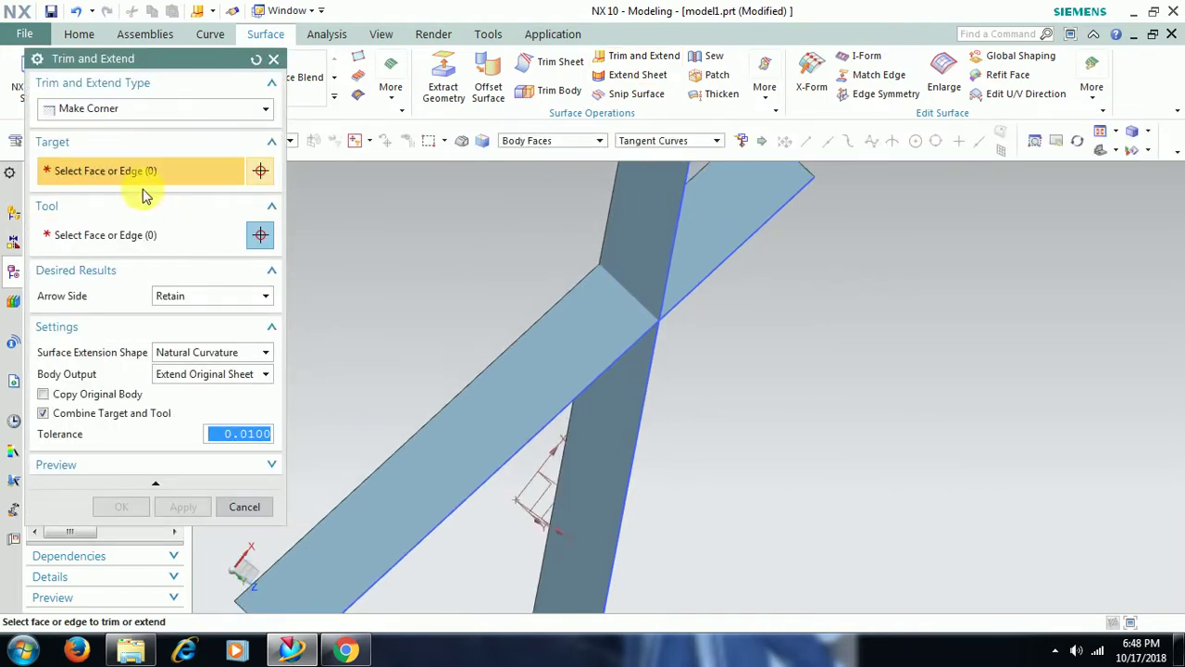
click(567, 370)
click(188, 264)
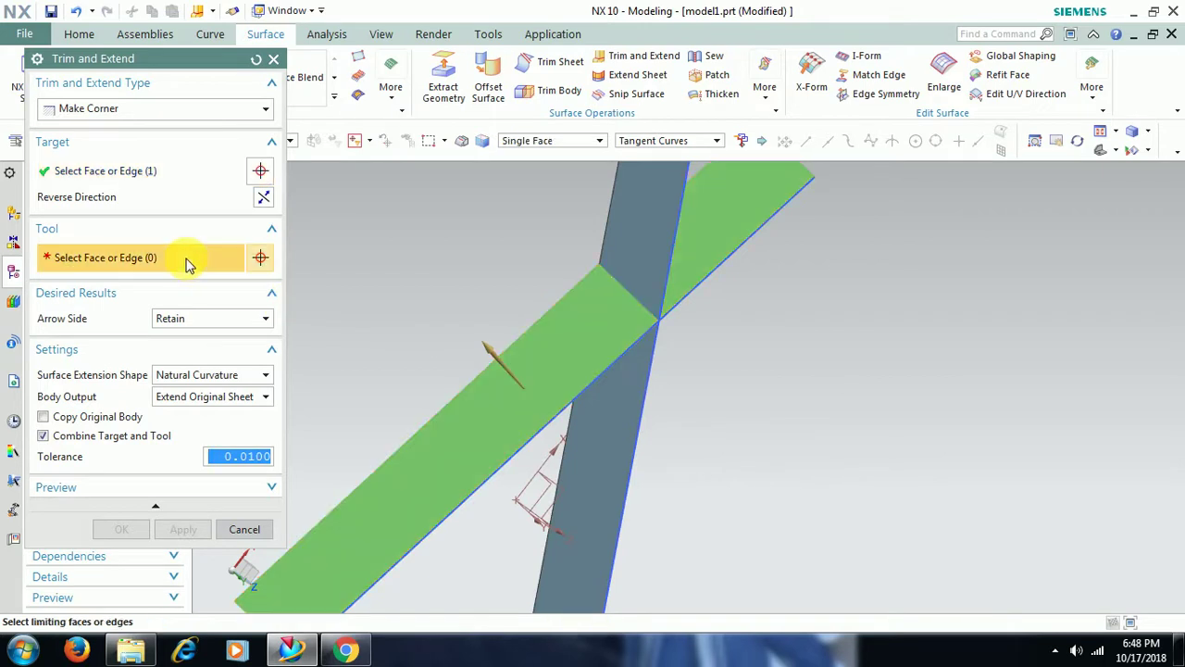
click(621, 429)
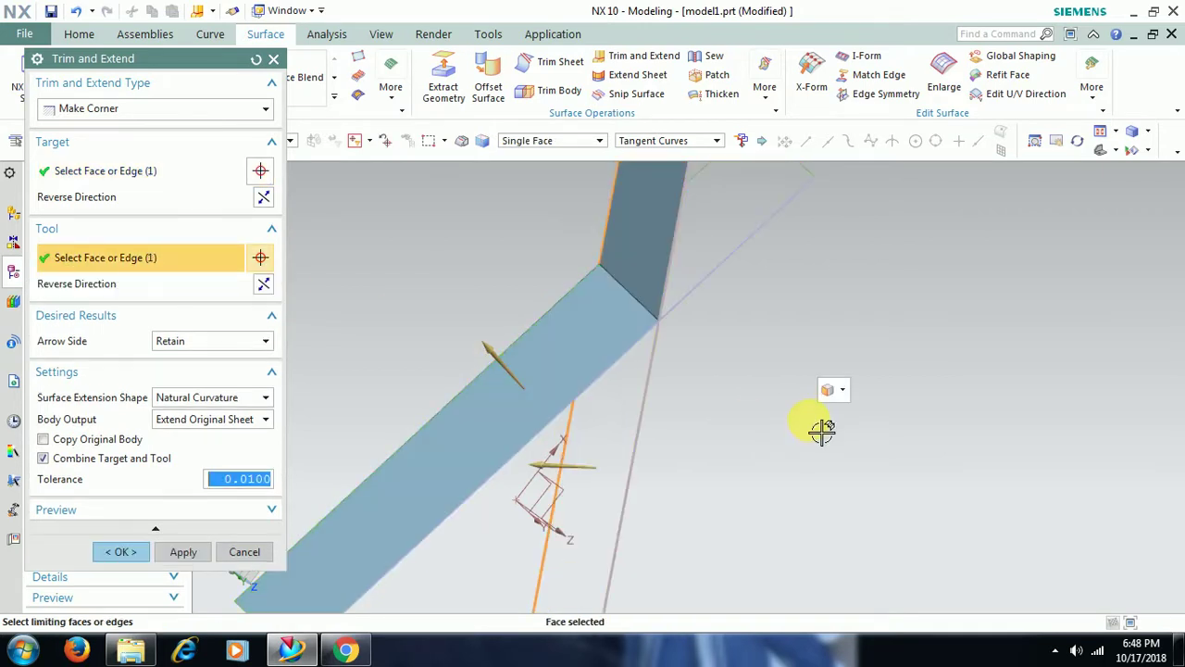
double_click(739, 414)
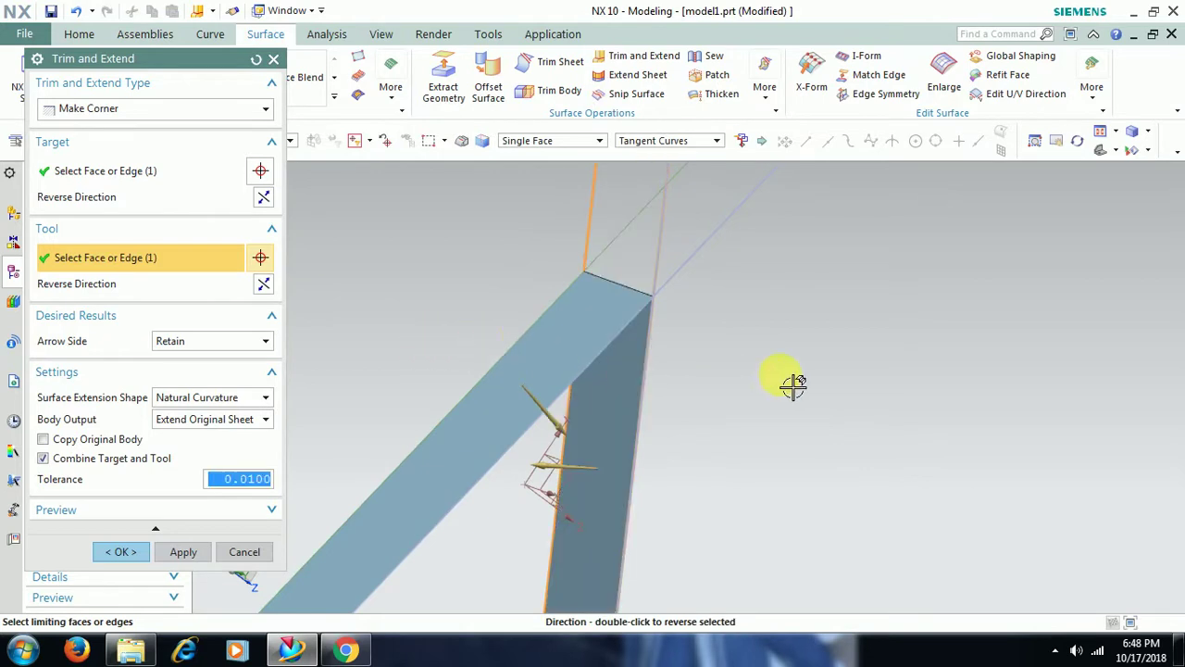
scroll(794, 384, down, 3)
middle_drag(788, 391, 694, 352)
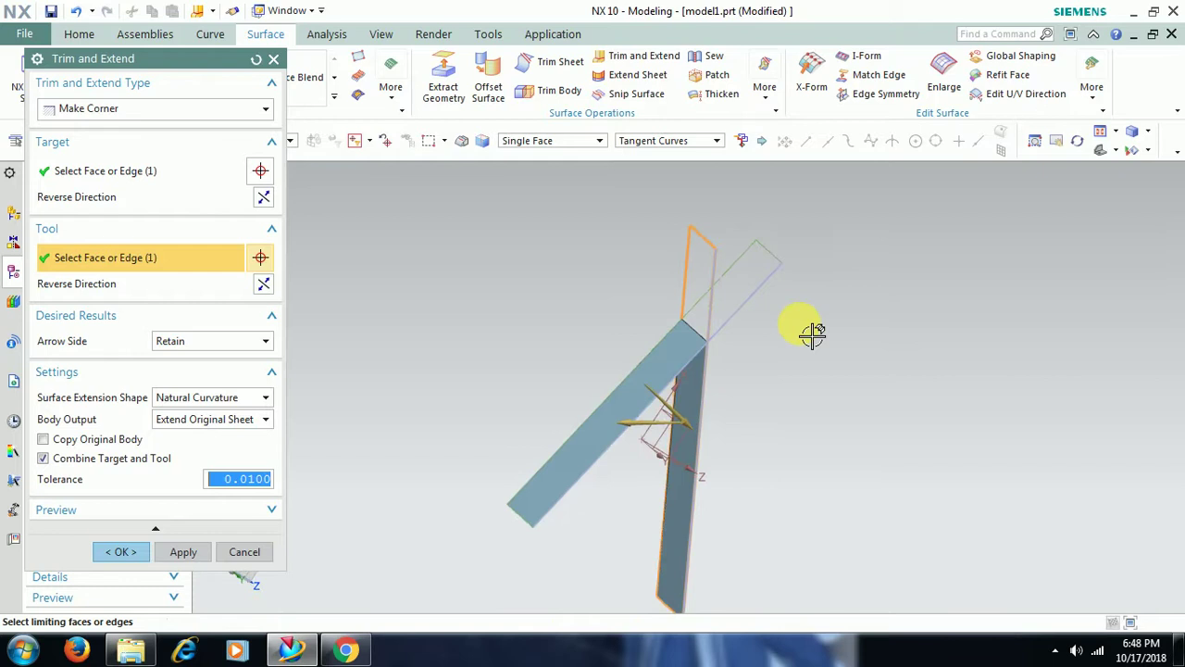
middle_drag(812, 334, 749, 320)
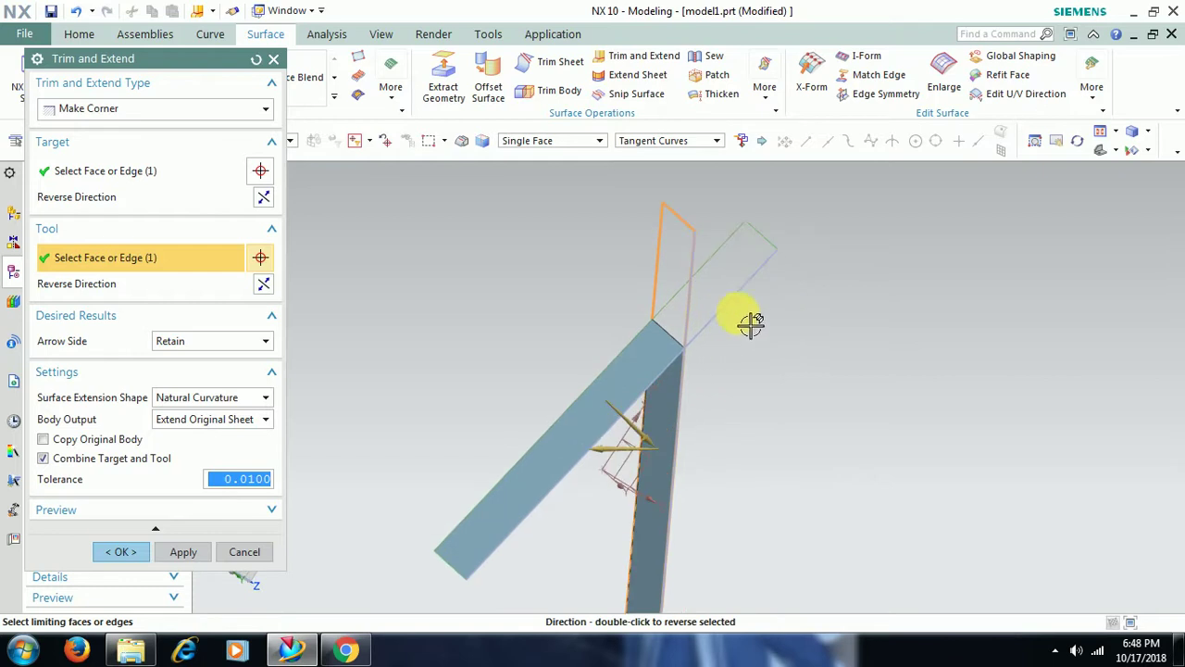
click(134, 554)
middle_drag(648, 376, 727, 372)
Step: Edit Trim and Extend (6) to reverse the target direction
double_click(156, 388)
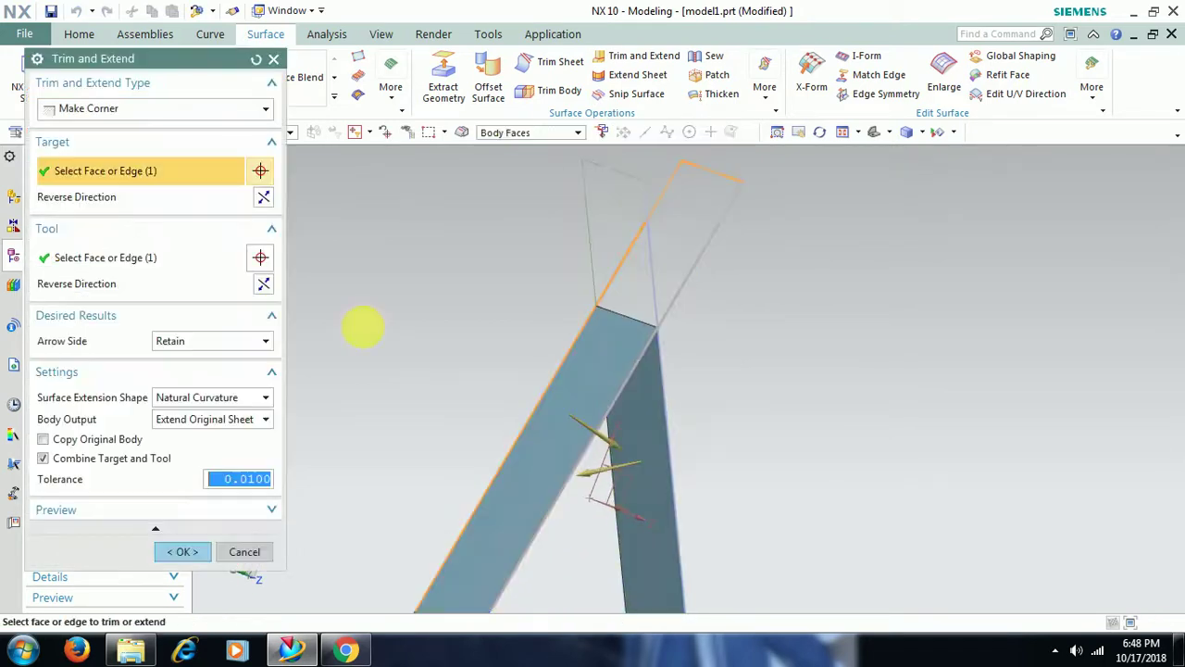
click(264, 198)
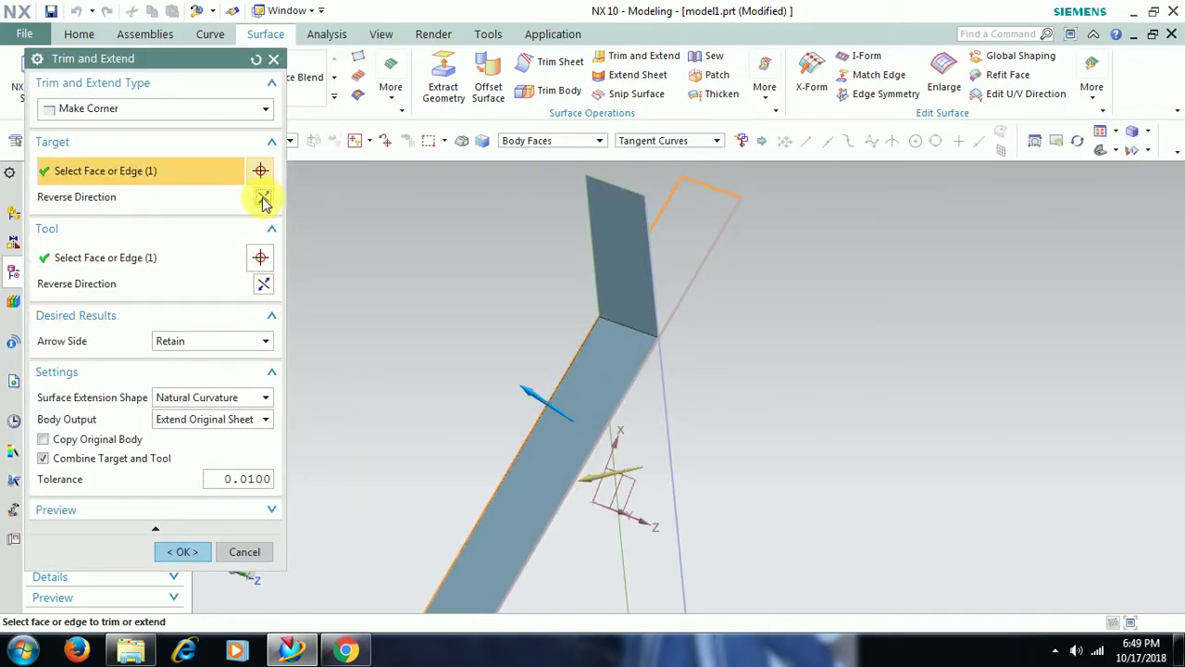
click(181, 551)
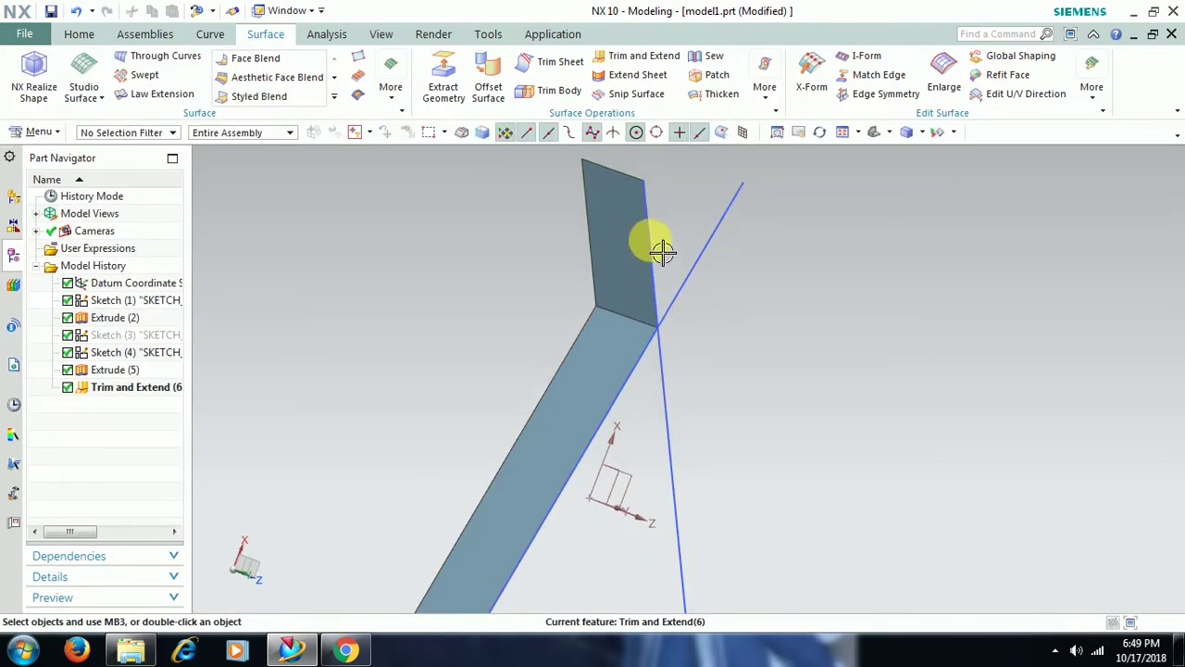
Step: Edit Trim and Extend (6), reversing the kept sides of the target and tool sheets, and apply
double_click(157, 388)
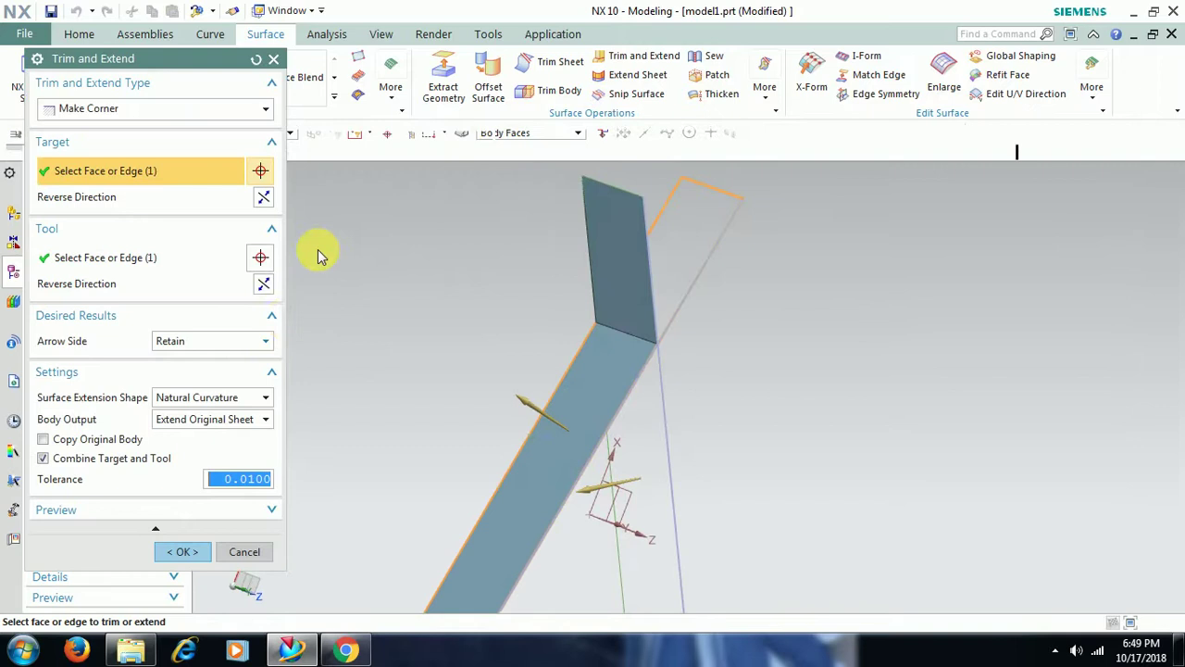
click(264, 199)
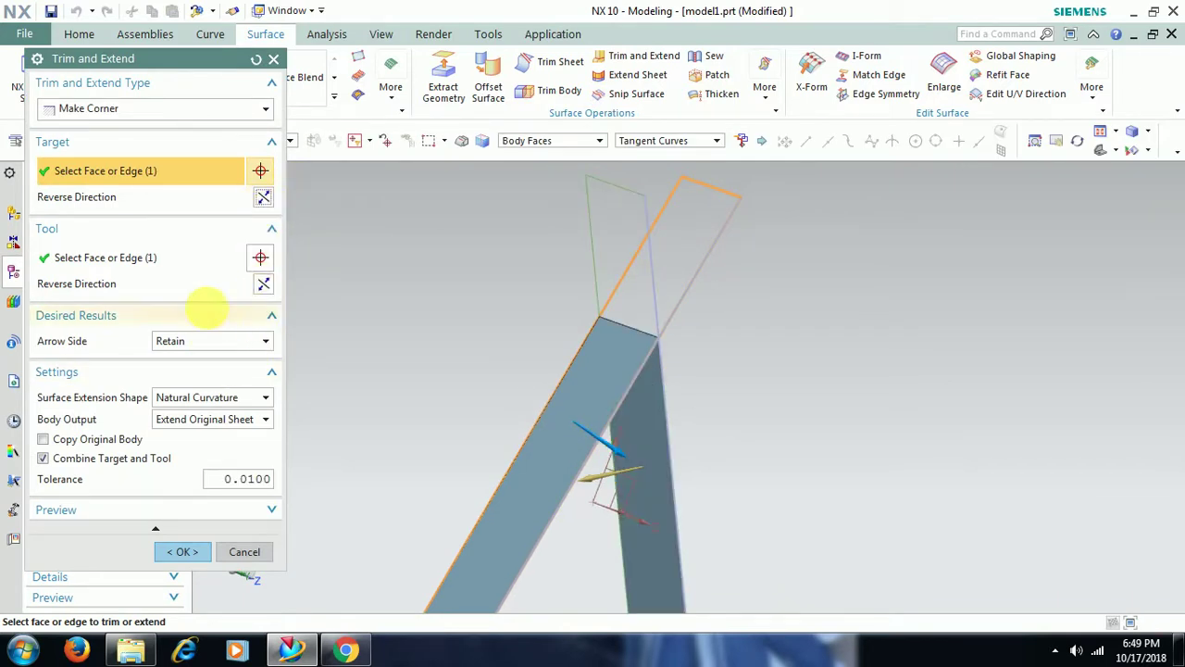
click(264, 284)
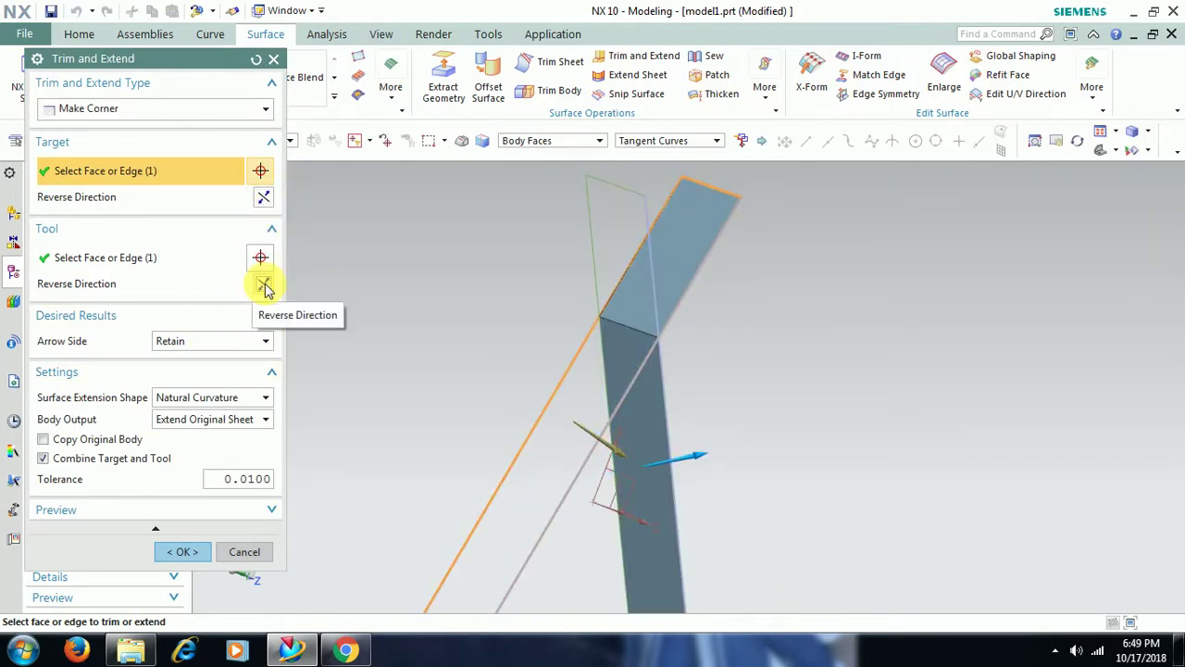
click(264, 287)
click(264, 287)
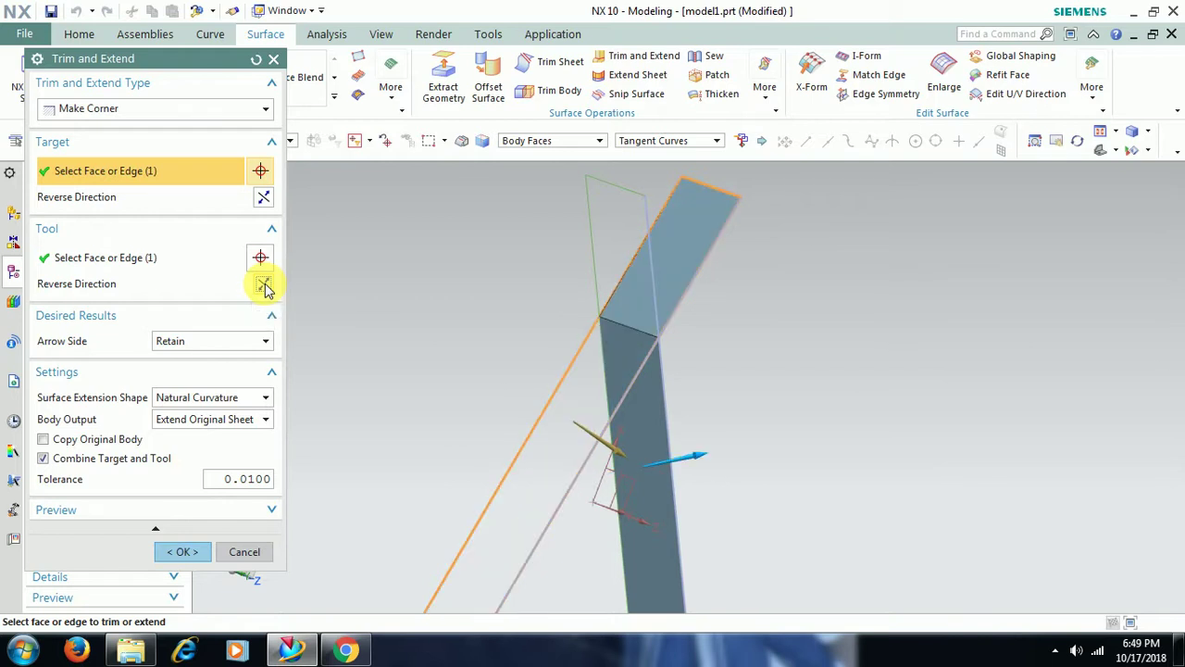
click(182, 552)
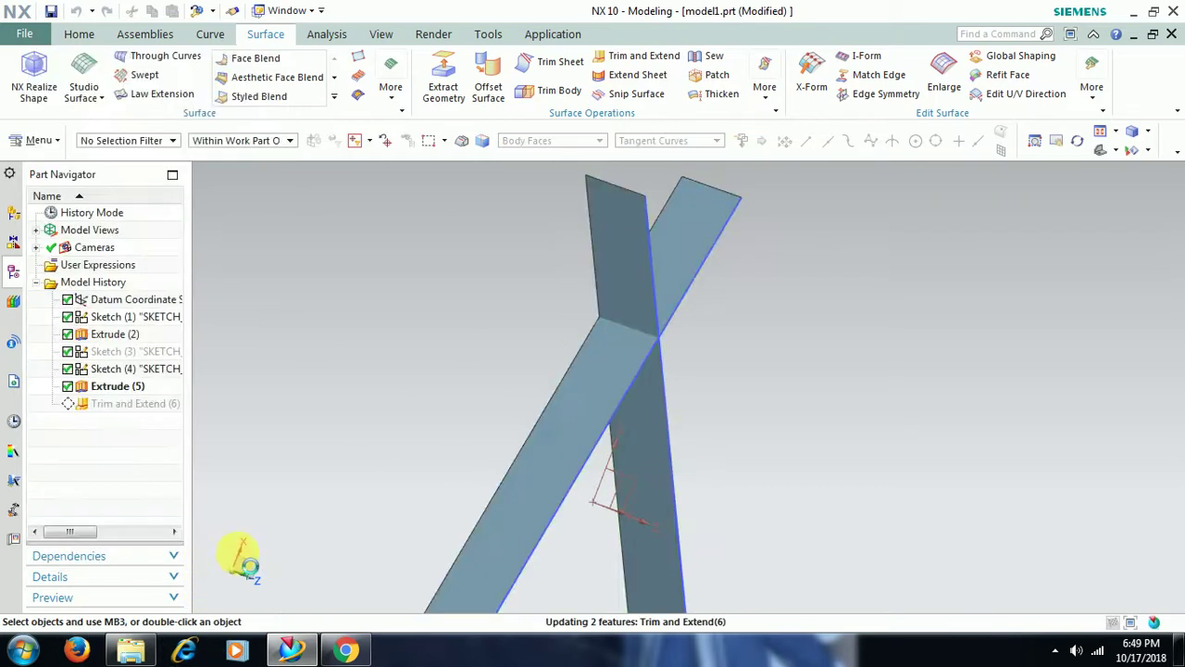
Step: Re-edit Trim and Extend (6) to flip the tool sheet, keeping both lower portions in an inverted-V corner
double_click(159, 388)
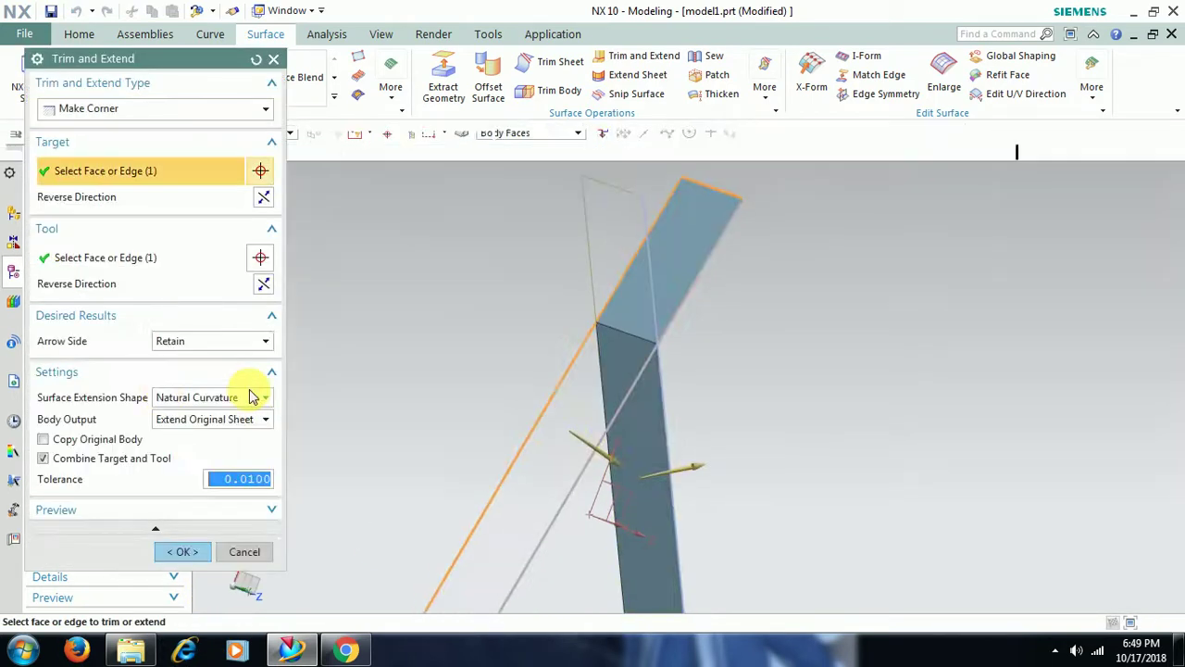
click(263, 284)
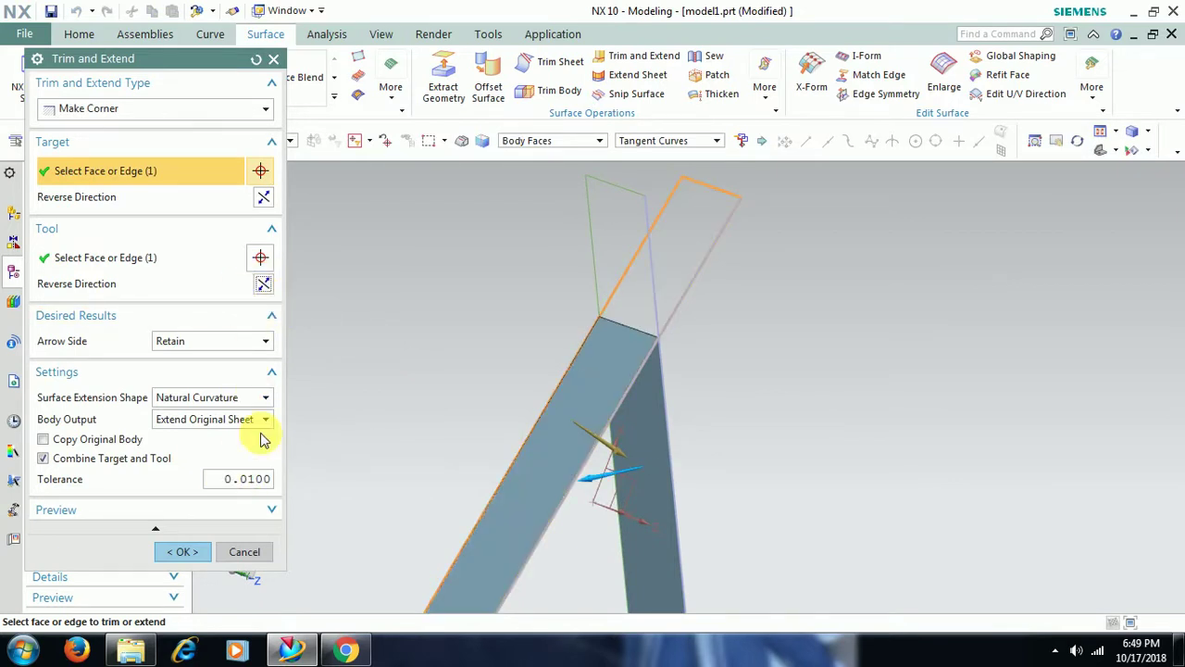
click(185, 552)
middle_drag(916, 312, 774, 465)
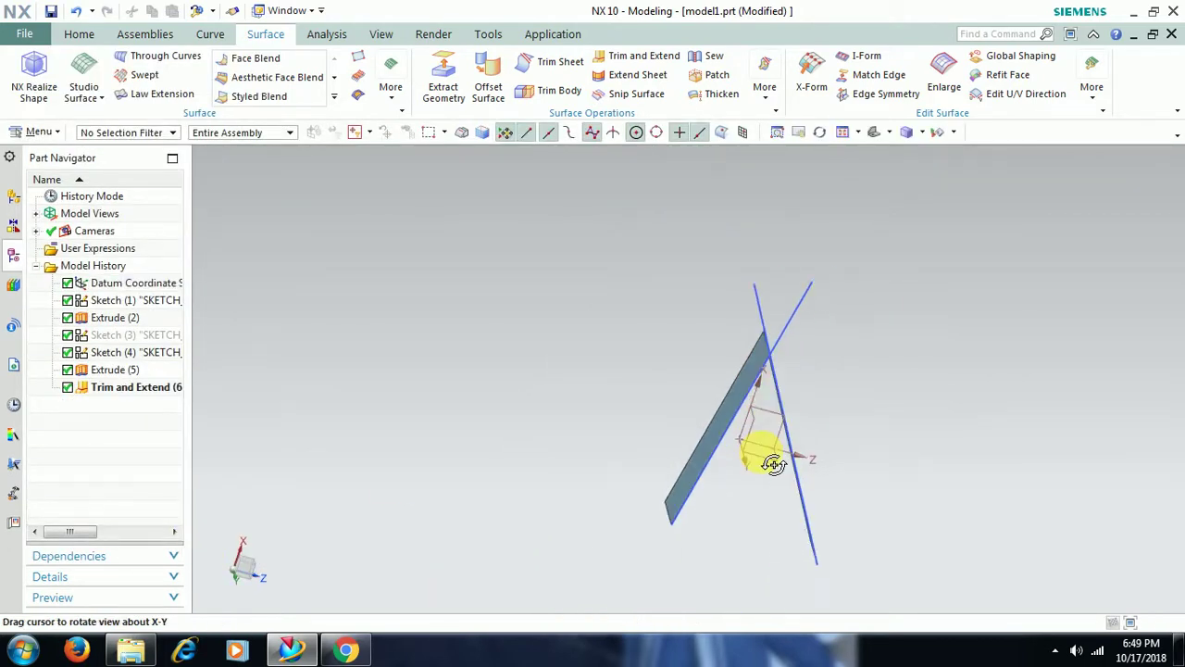
middle_drag(860, 417, 881, 421)
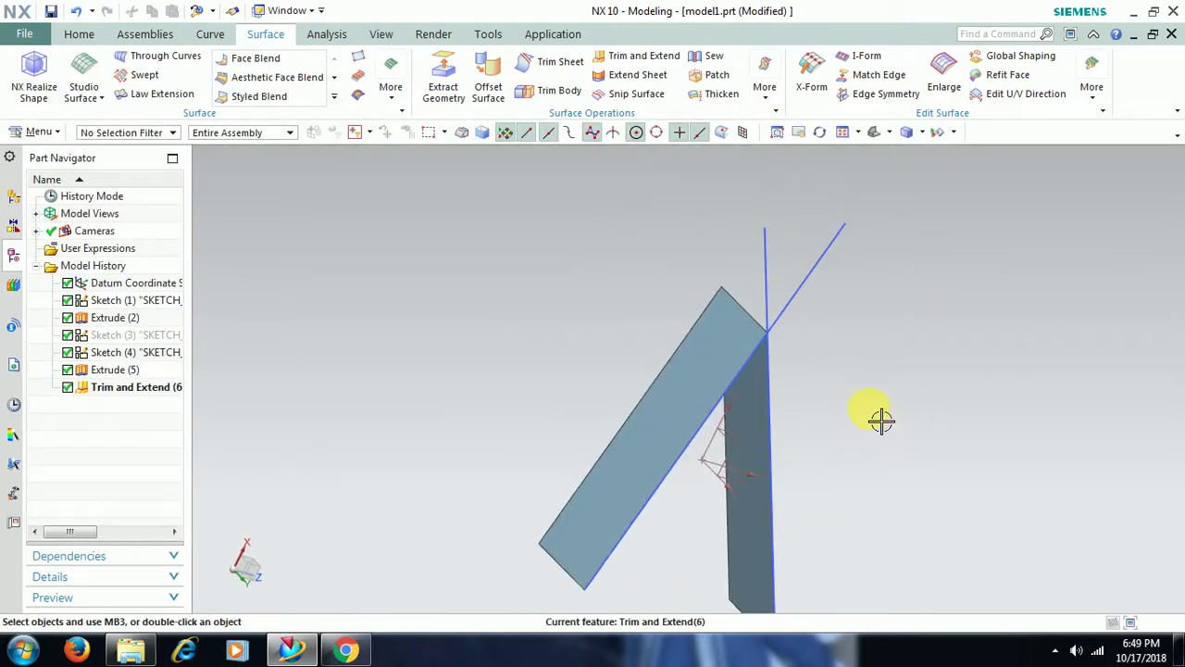